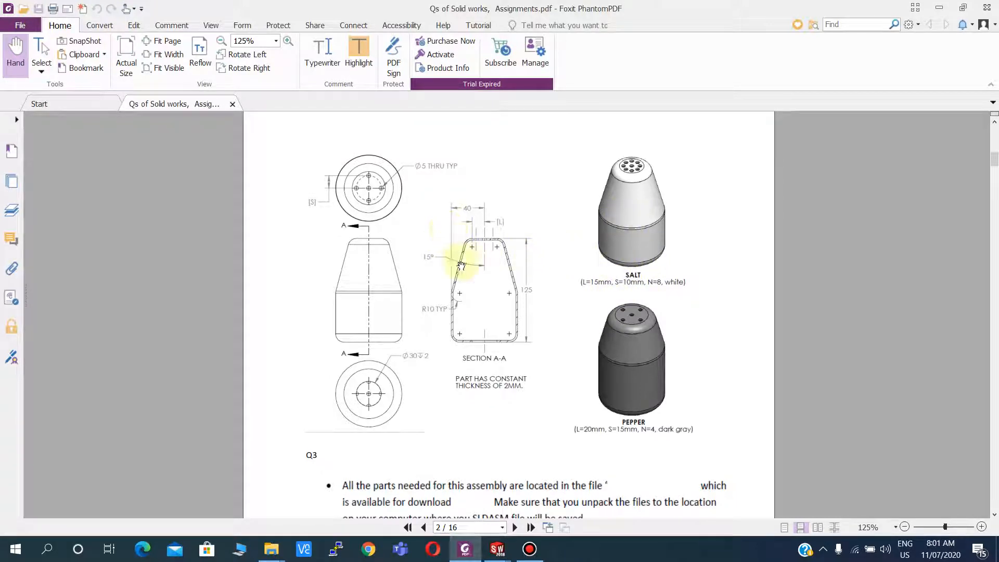
# Switch to SolidWorks and start a new sketch on the Front Plane.
pyautogui.click(497, 549)
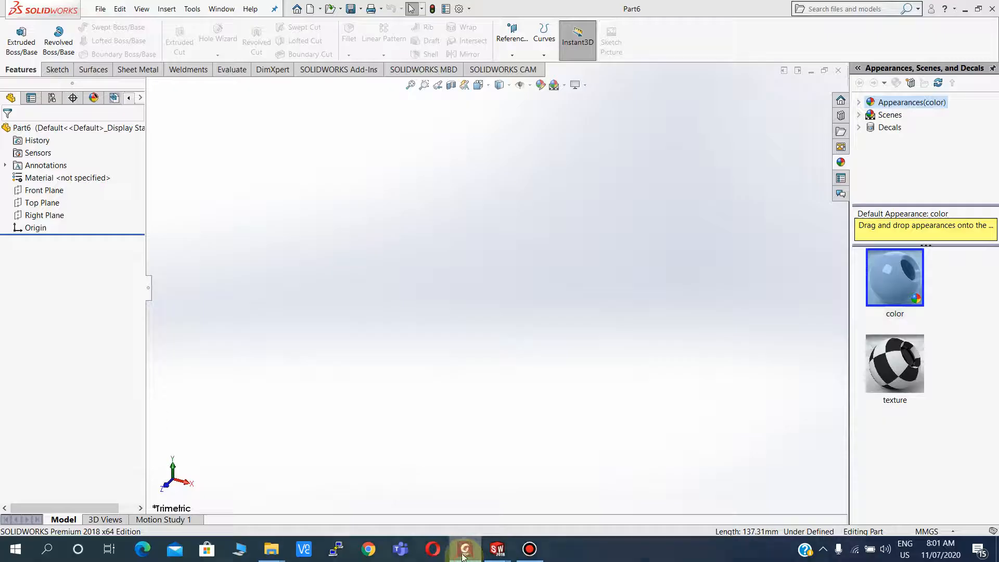
pyautogui.click(37, 190)
pyautogui.click(116, 187)
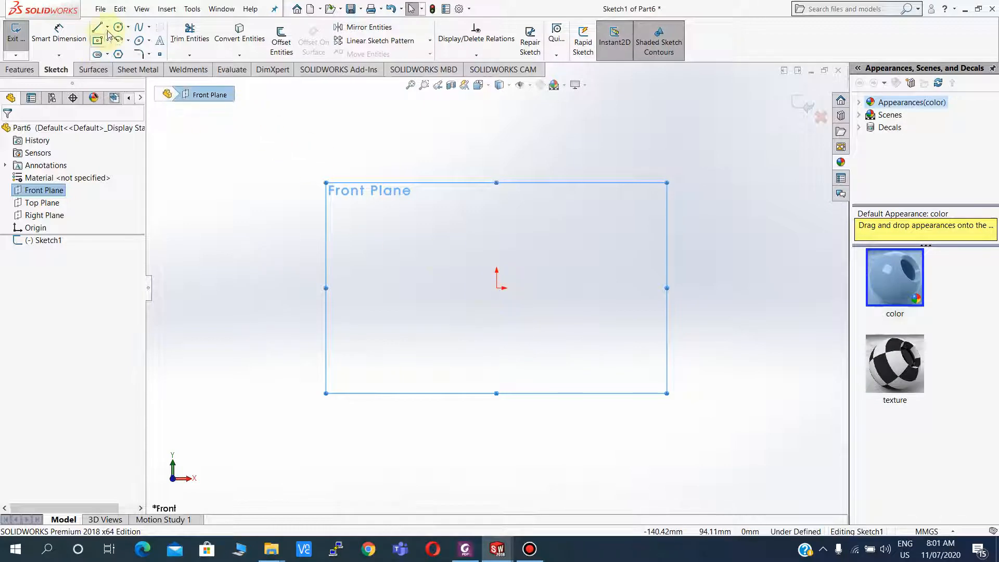
# Draw a closed line profile from the origin: bottom about 48 mm, right vertical, slanted edge, short top and left vertical about 103 mm.
pyautogui.click(497, 287)
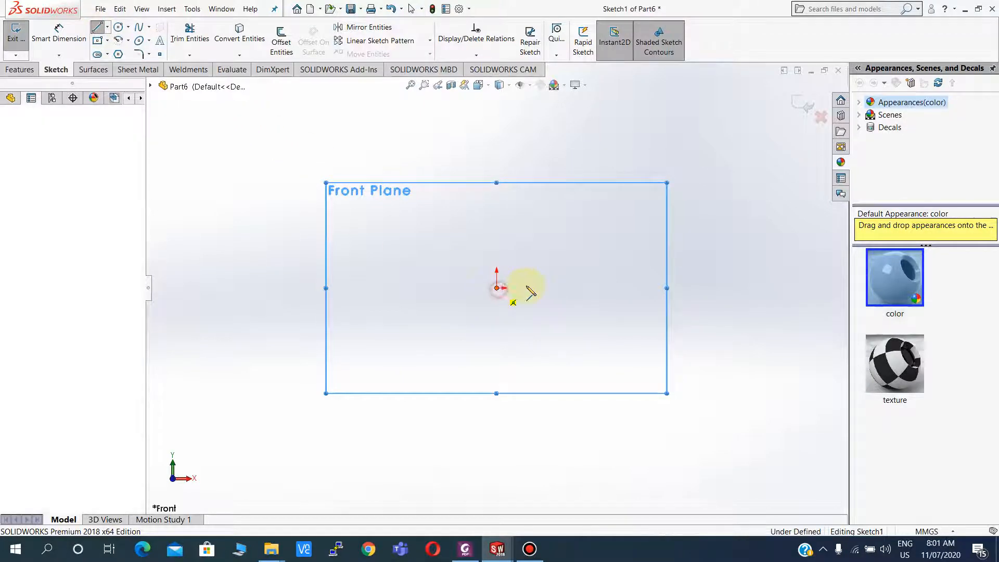
pyautogui.click(588, 287)
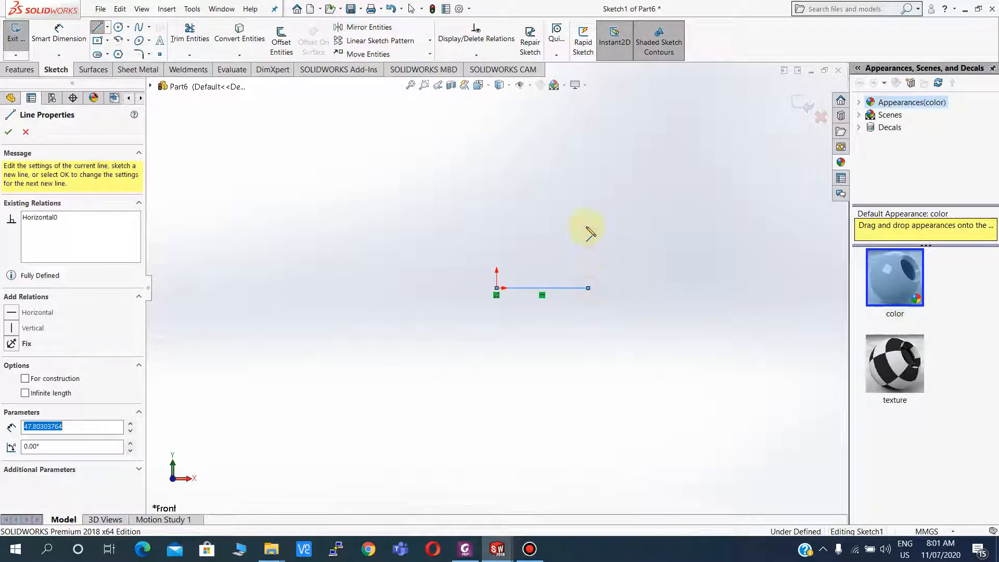
pyautogui.click(587, 177)
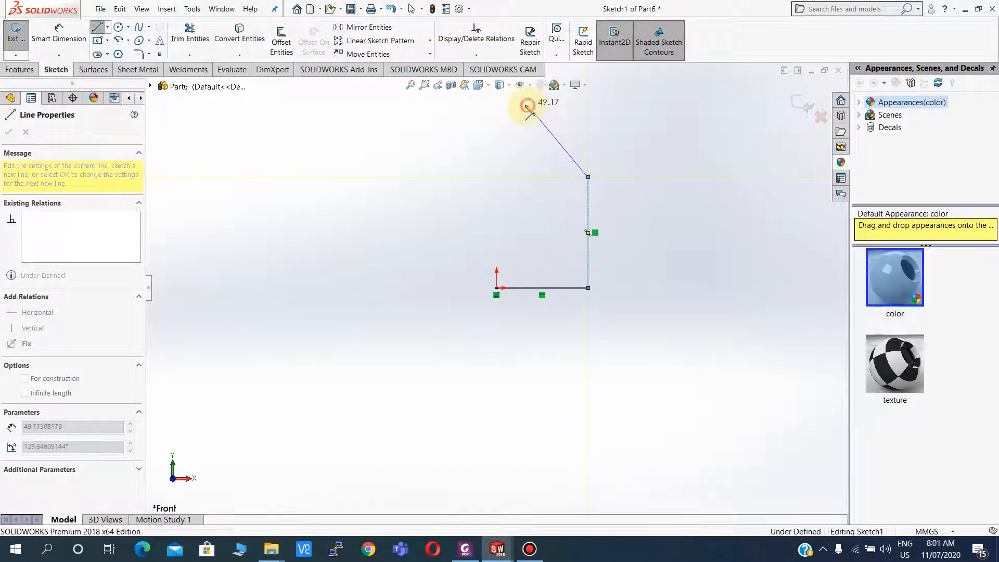
pyautogui.click(527, 105)
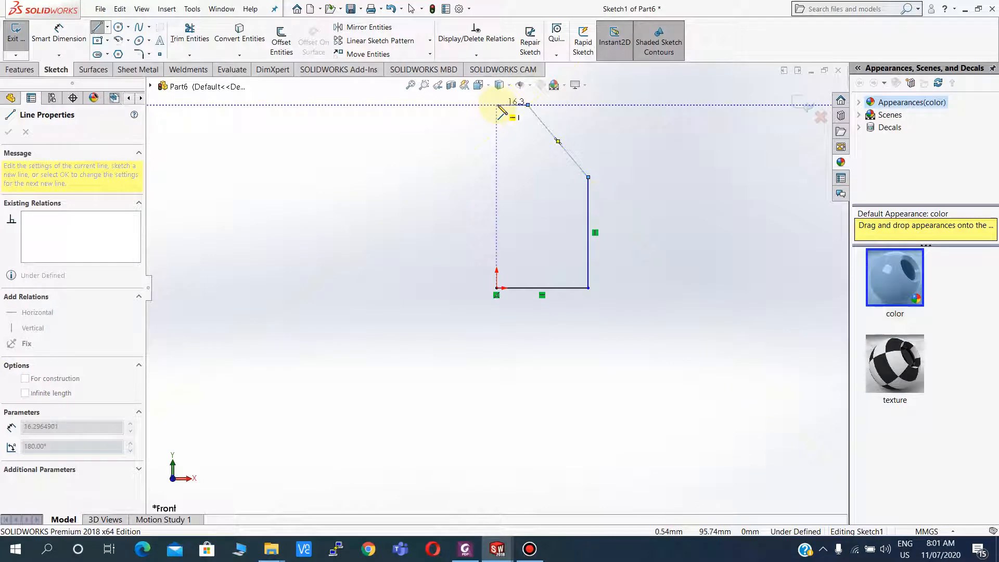
pyautogui.click(497, 105)
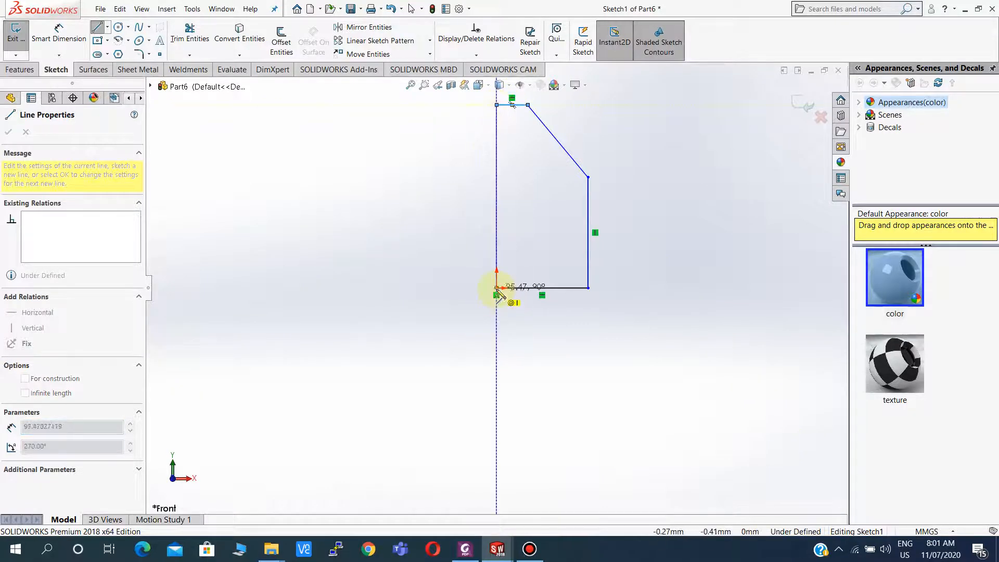
pyautogui.click(497, 288)
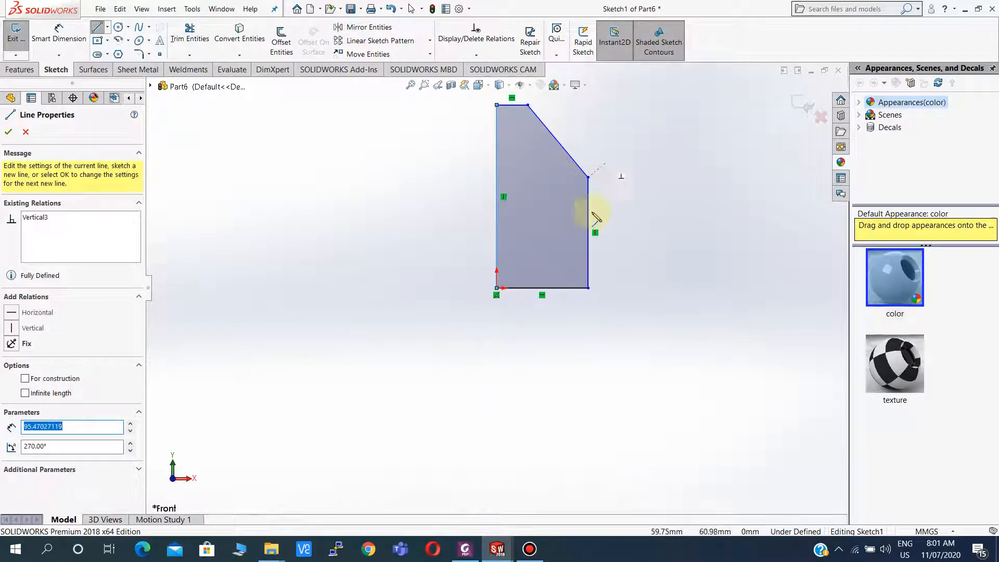
pyautogui.click(7, 134)
pyautogui.click(9, 130)
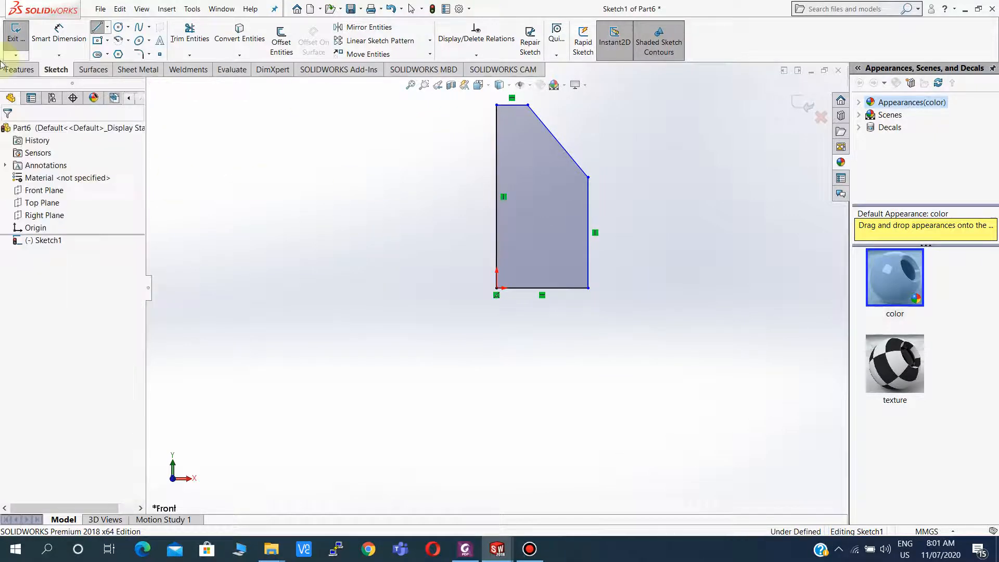
# Dimension the right vertical edge of the profile to 62.5 mm.
pyautogui.click(38, 45)
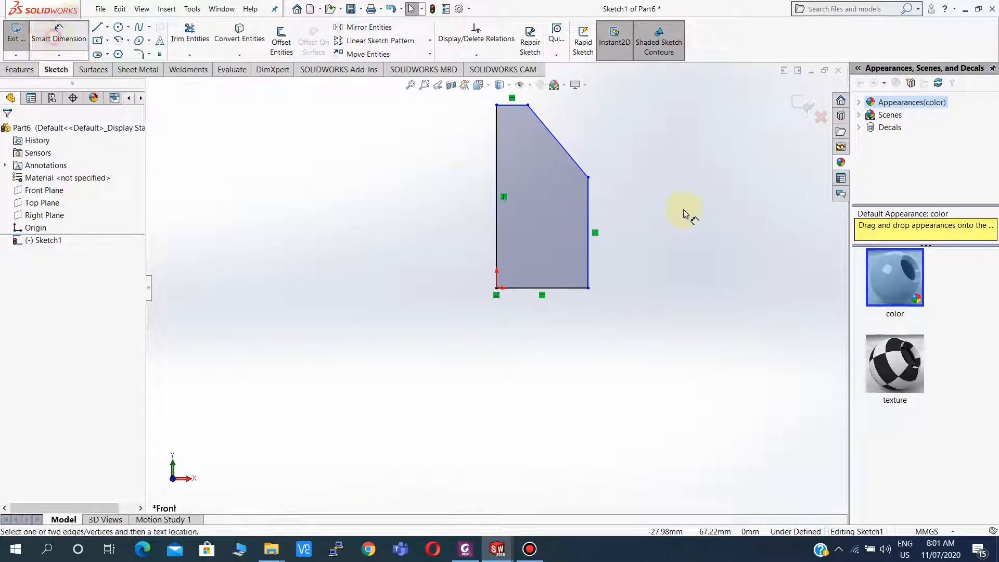
pyautogui.click(588, 211)
pyautogui.click(628, 214)
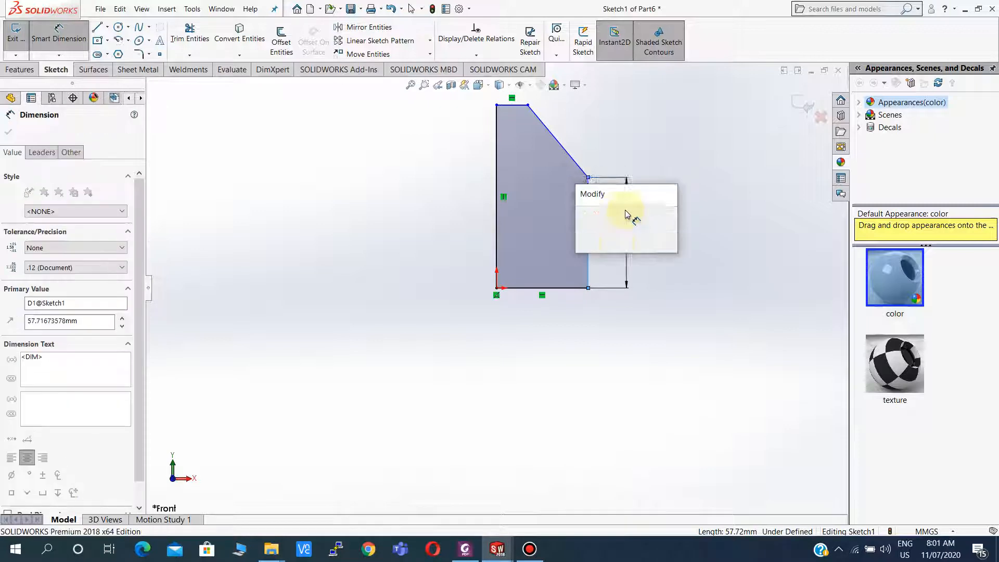
pyautogui.write('62.5')
pyautogui.press('Return')
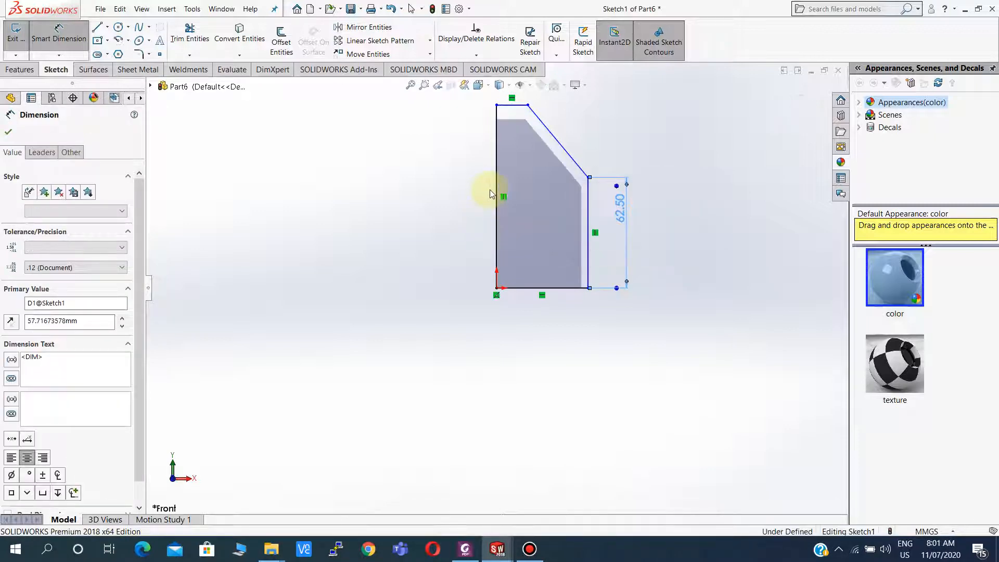
# Dimension the left vertical edge of the profile to 125 mm.
pyautogui.click(496, 191)
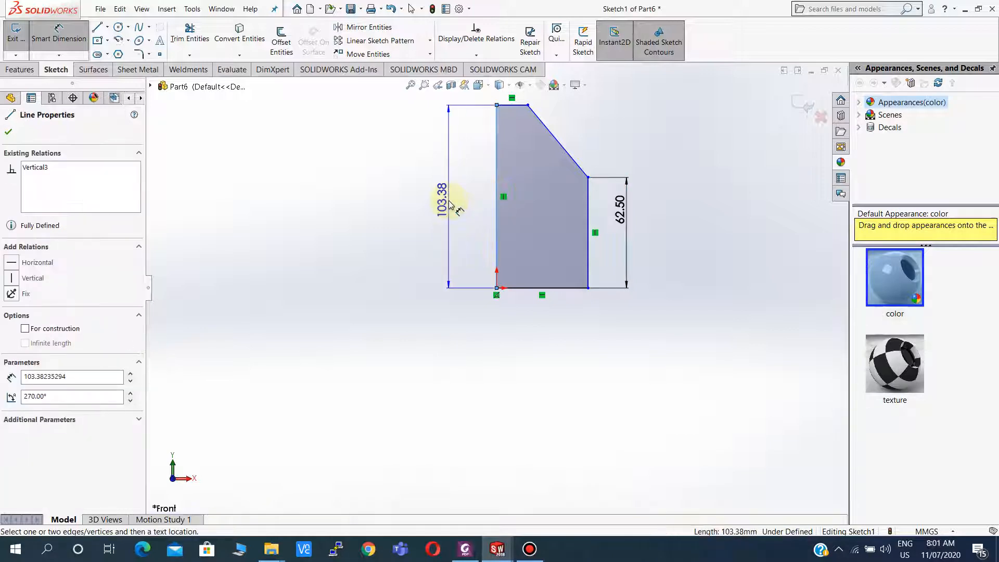
pyautogui.click(450, 205)
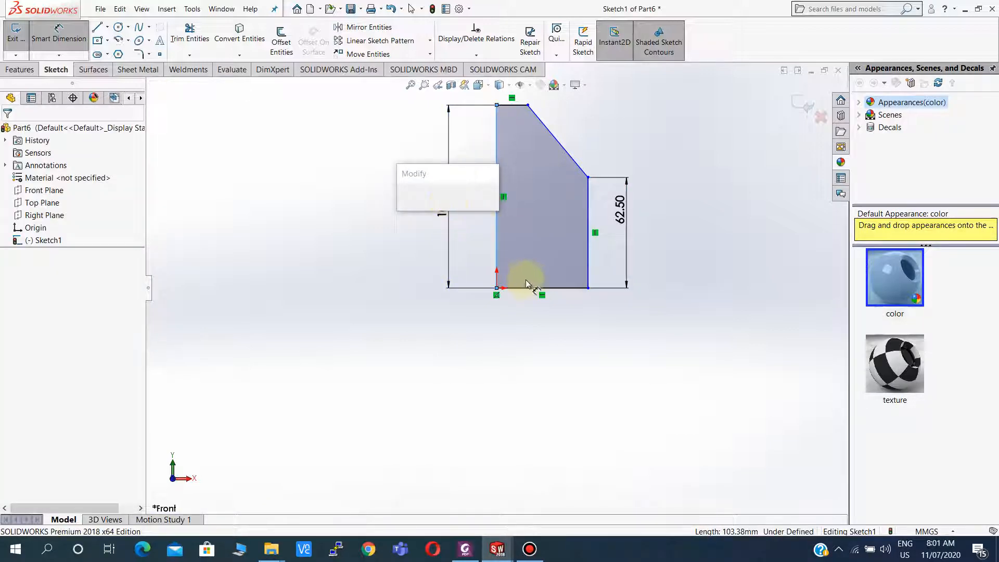
pyautogui.write('12')
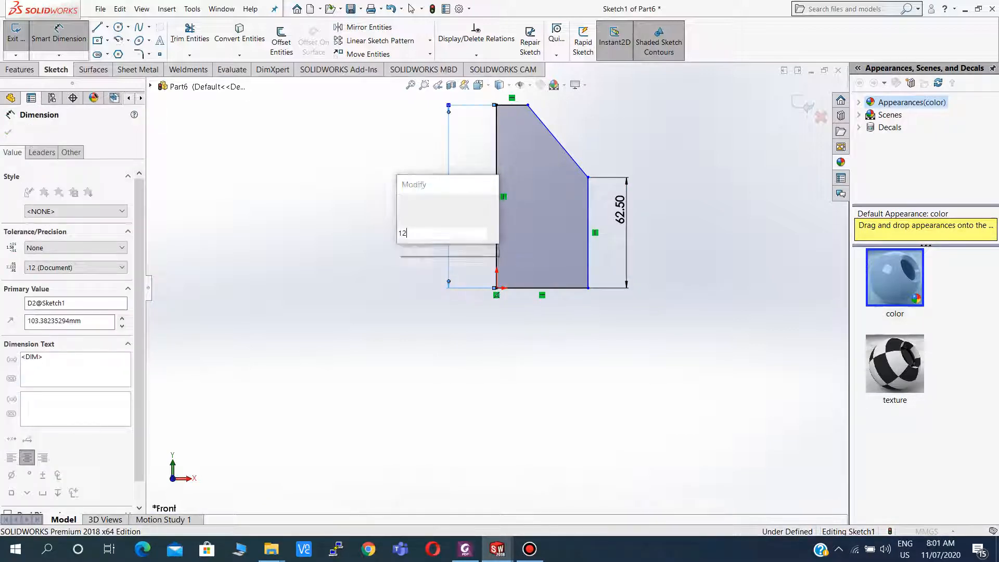
pyautogui.write('5')
pyautogui.press('Return')
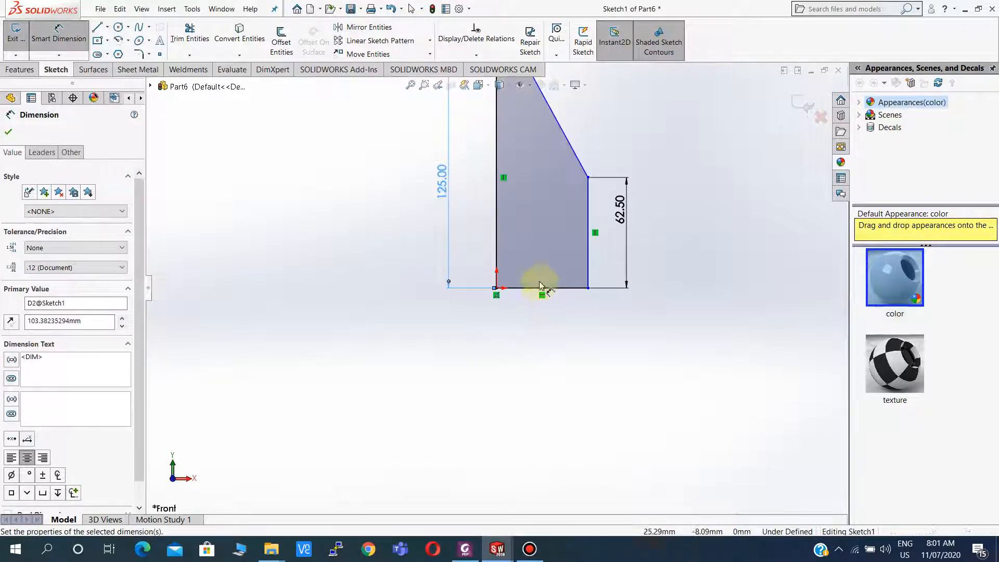
# Dimension the bottom edge of the profile to 40 mm and fit the sketch in view.
pyautogui.click(522, 288)
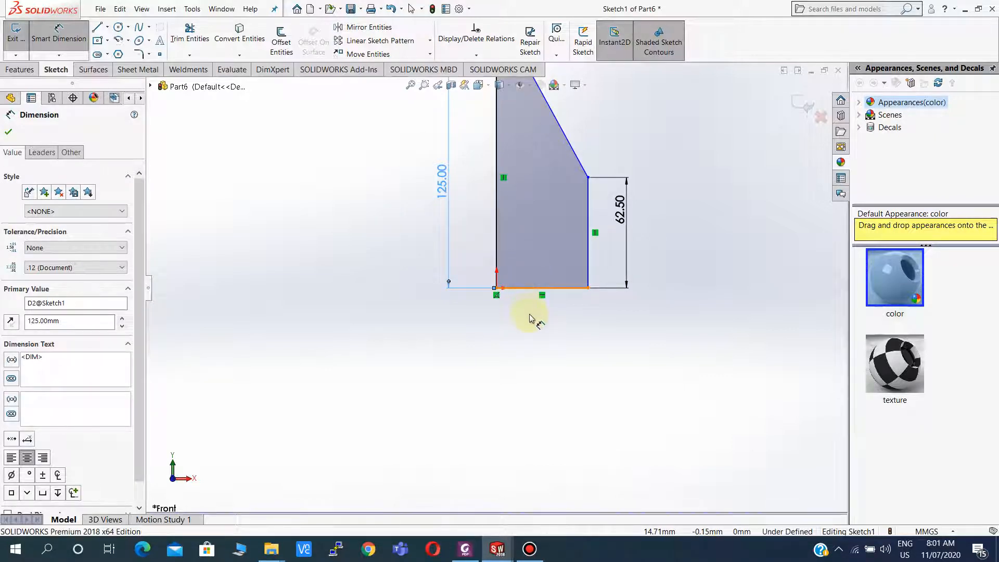
pyautogui.click(532, 319)
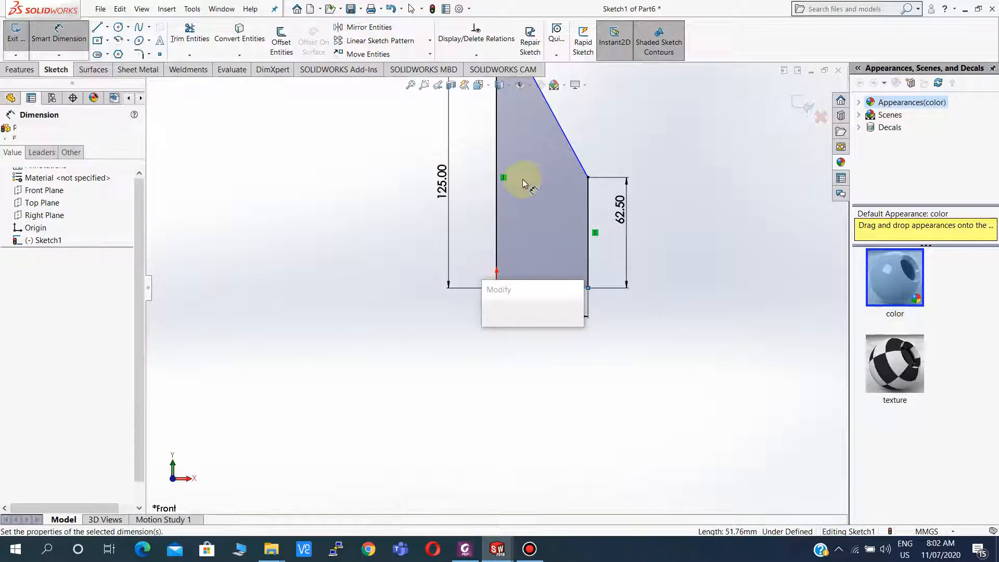
pyautogui.press('Return')
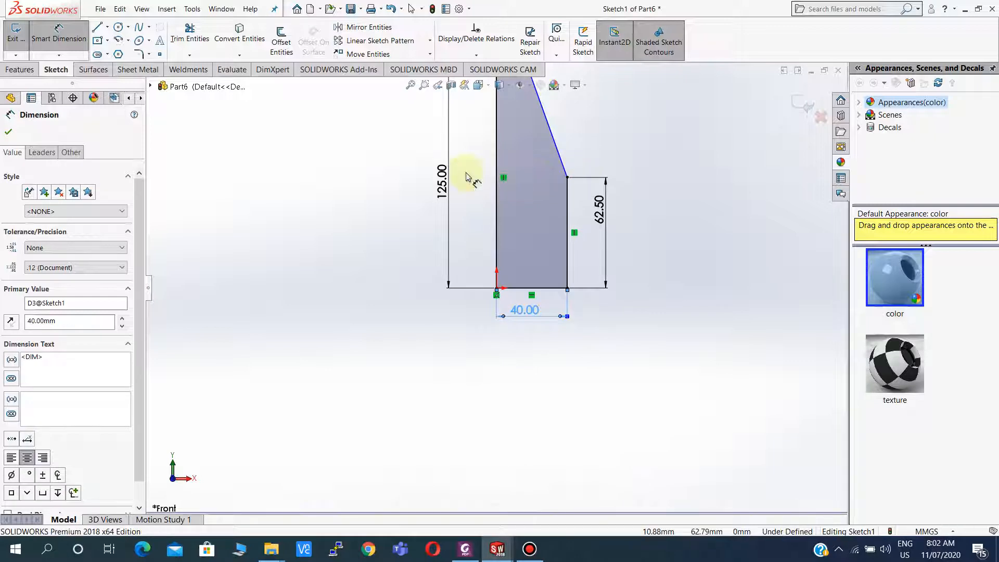
pyautogui.press('Escape')
pyautogui.press('f')
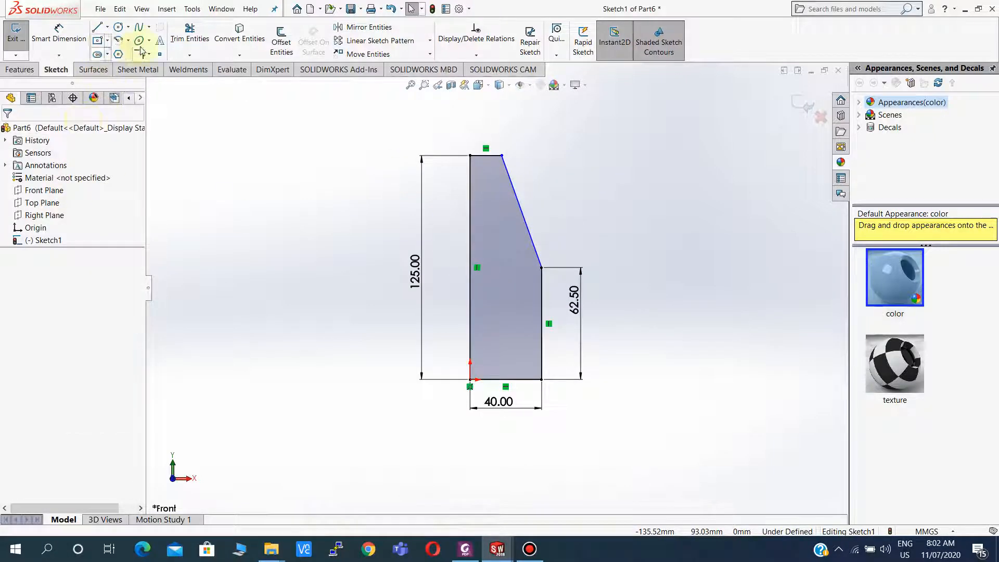
# Apply 10 mm sketch fillets to the top-right, middle-right and bottom-right corners of the profile.
pyautogui.click(137, 53)
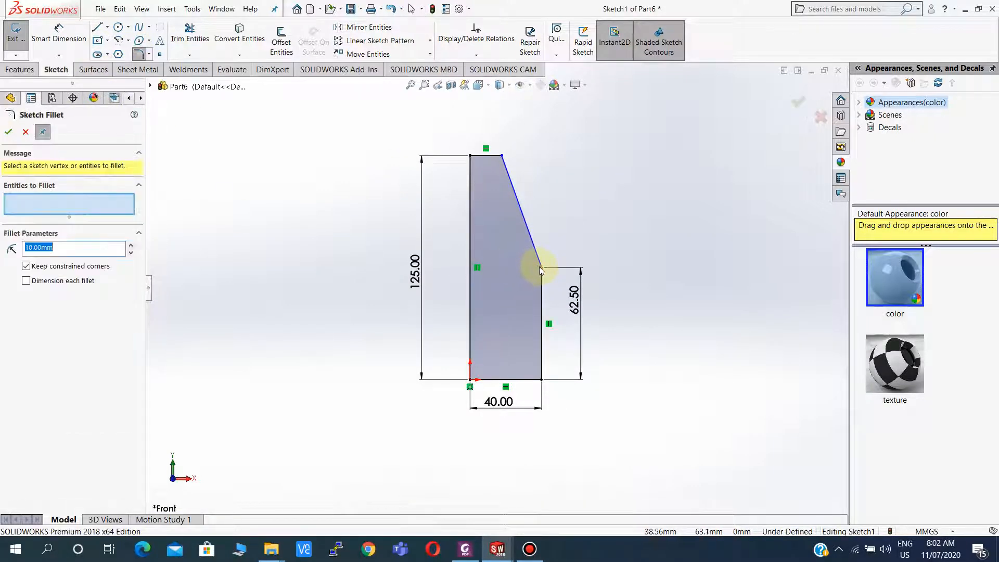
pyautogui.click(539, 267)
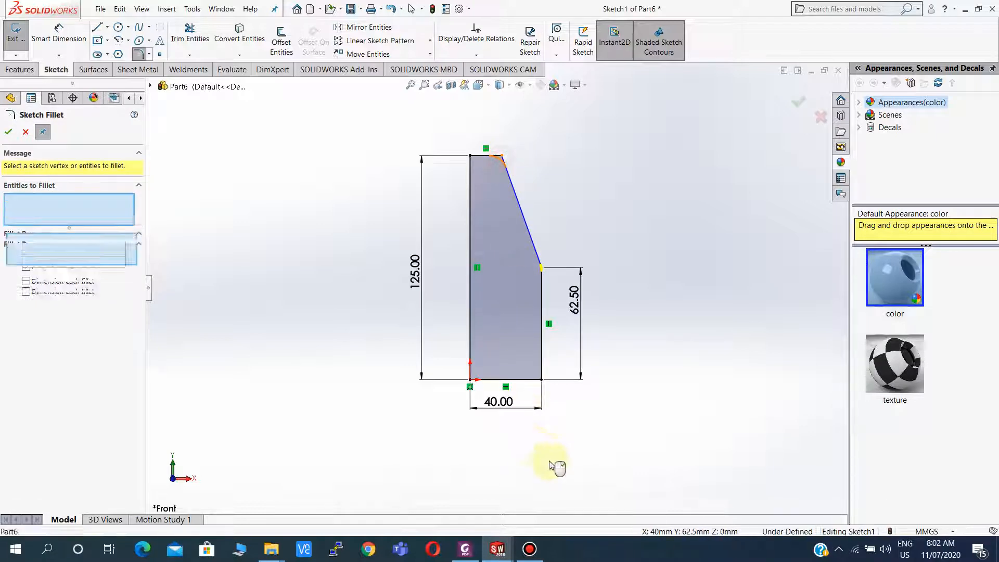
pyautogui.click(541, 378)
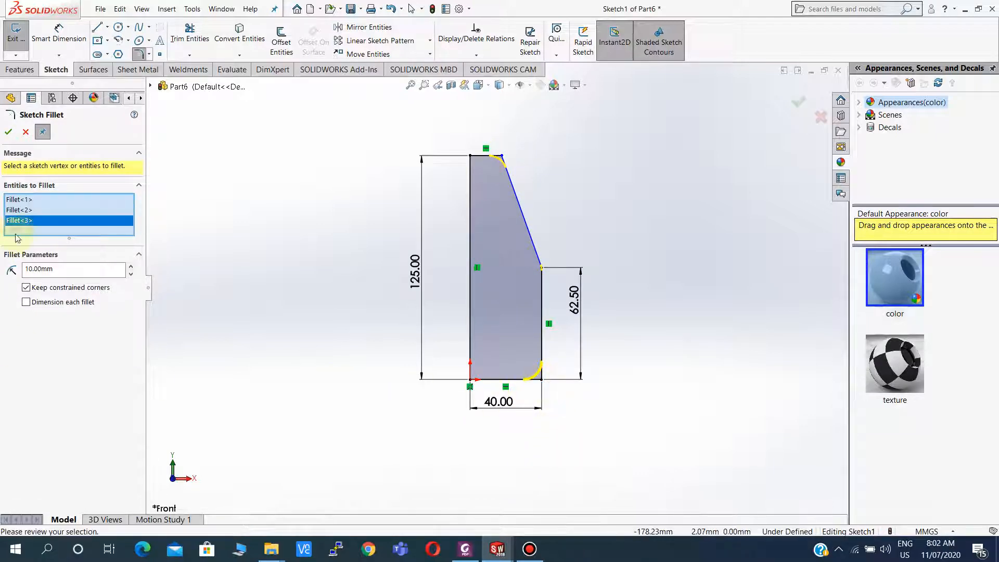
pyautogui.click(9, 131)
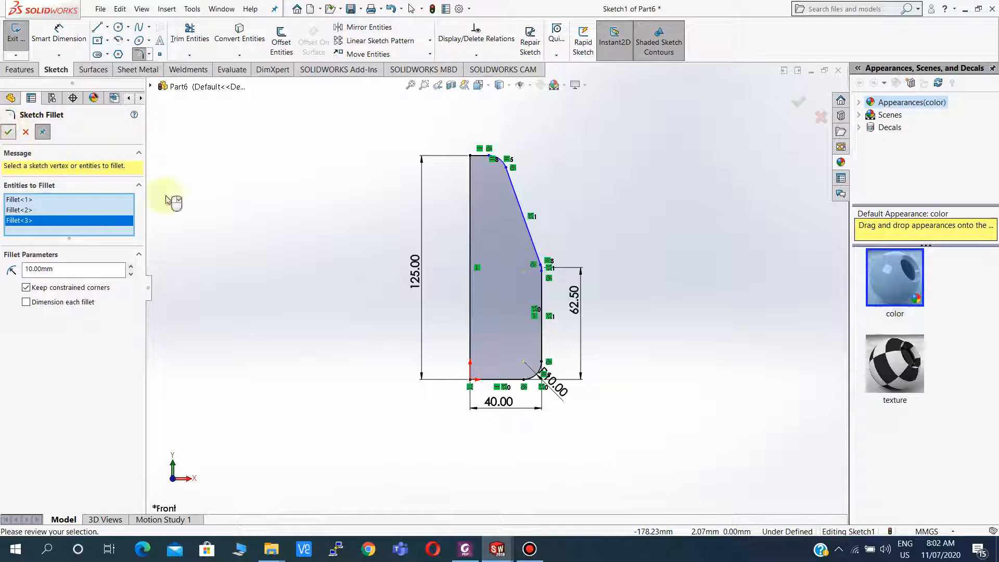
# Zoom into the top corner and compare it with the section view in the reference PDF drawing.
pyautogui.scroll(-5, 441, 148)
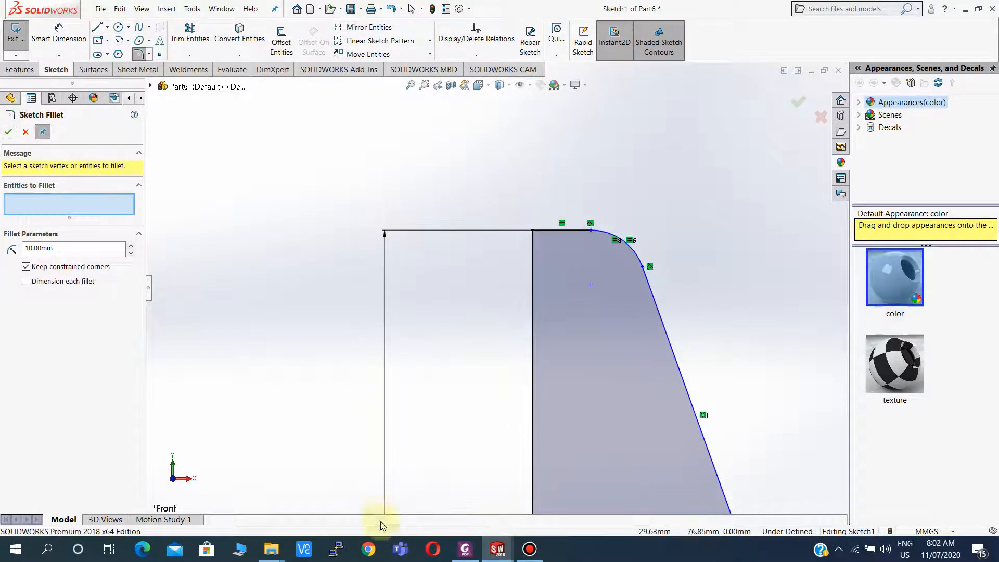
pyautogui.click(456, 546)
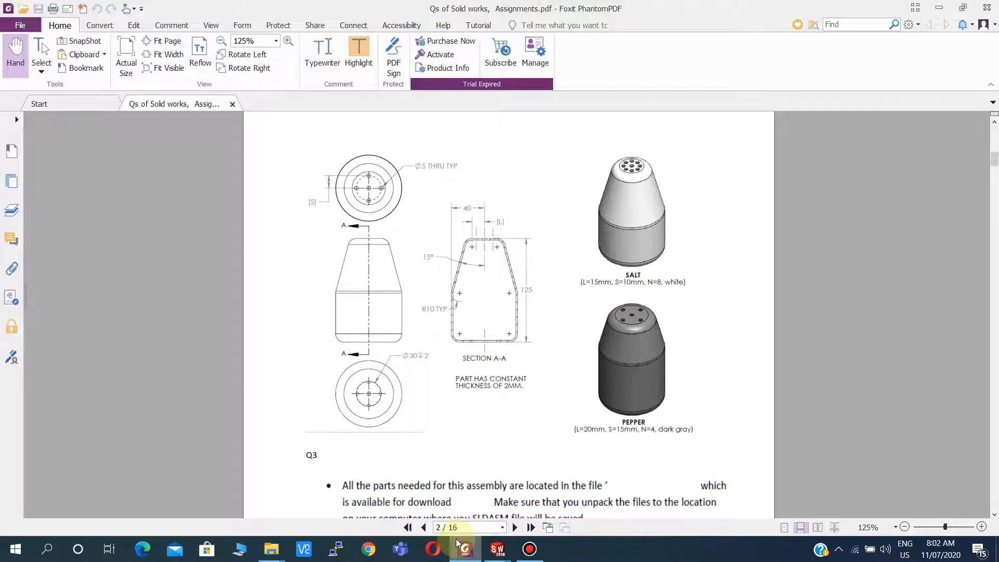
pyautogui.click(457, 543)
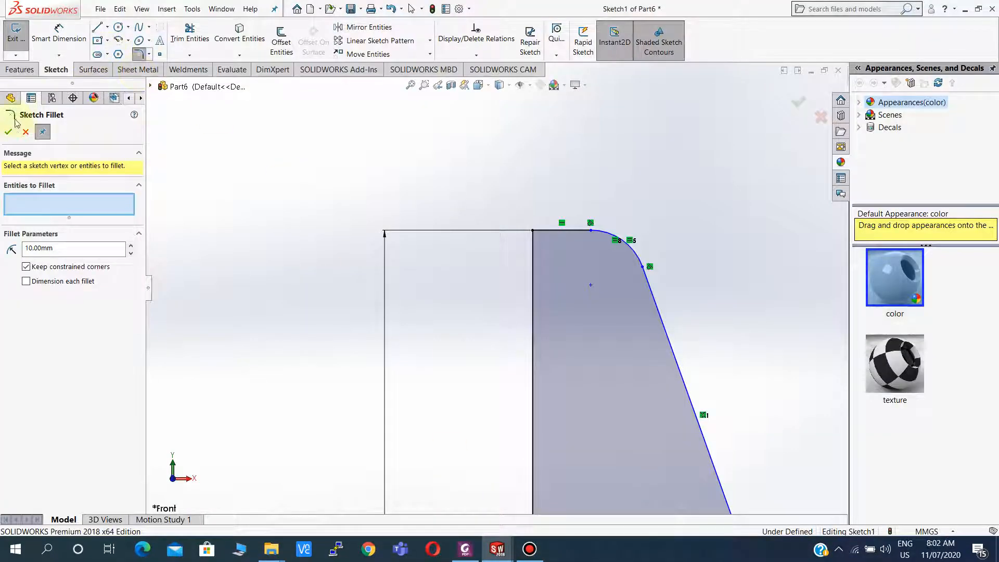
pyautogui.click(24, 130)
# Dimension the short top edge of the profile to 15 mm.
pyautogui.click(57, 33)
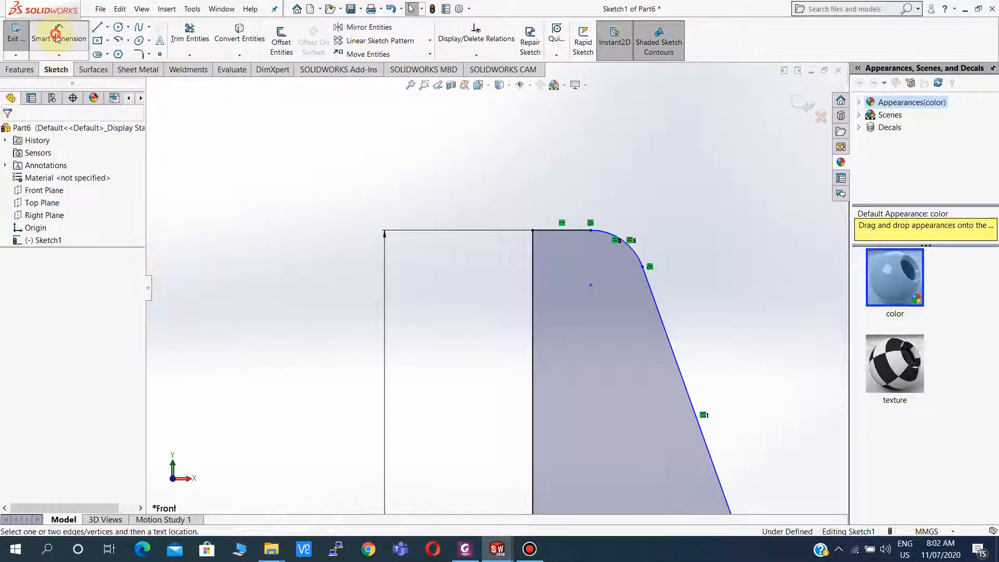
pyautogui.click(554, 232)
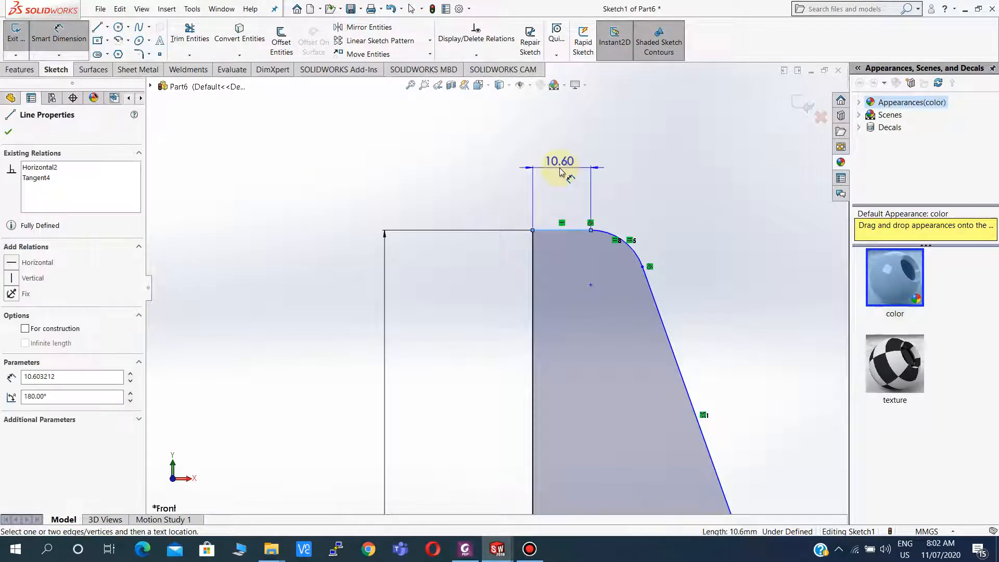
pyautogui.click(559, 167)
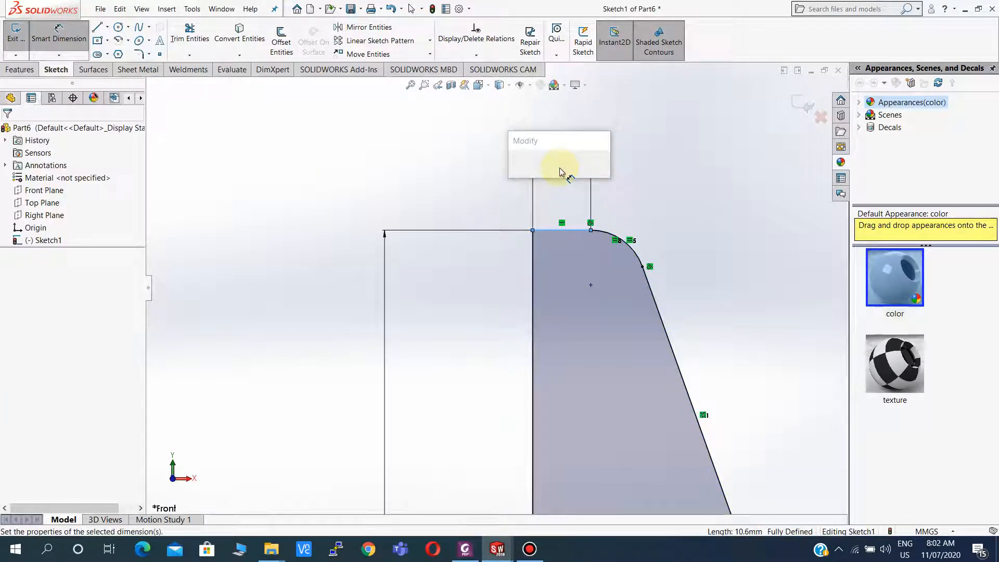
pyautogui.write('=')
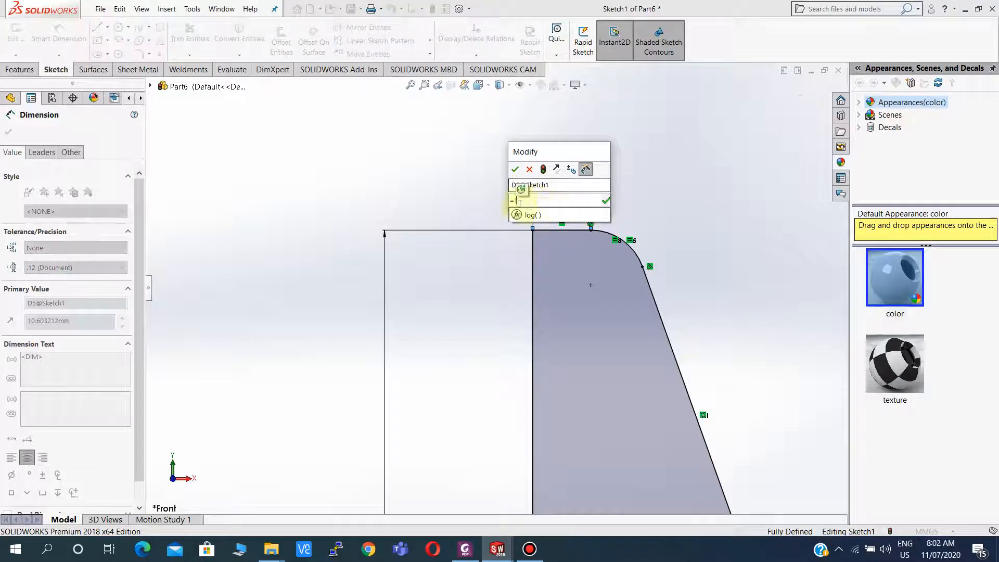
pyautogui.press('BackSpace')
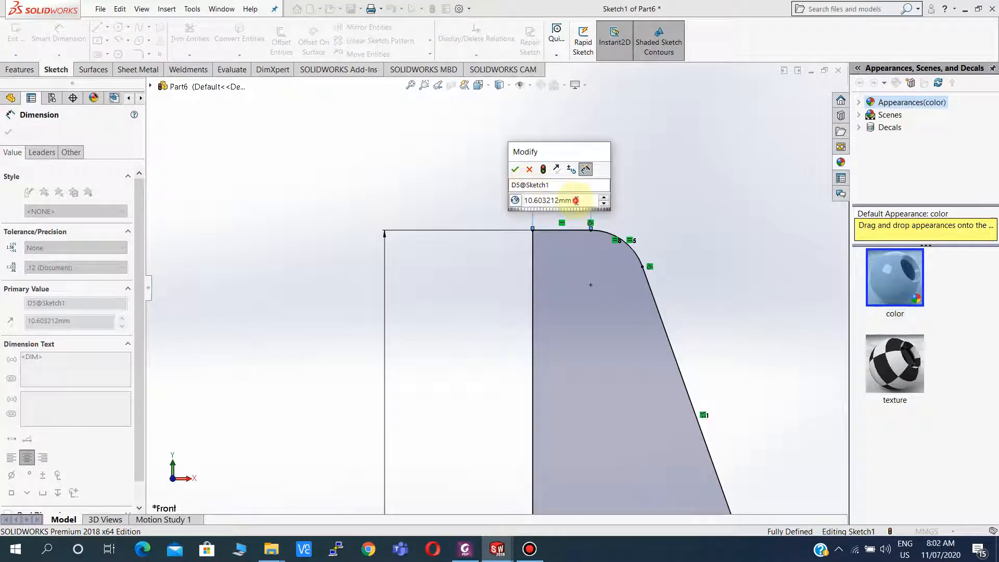
pyautogui.moveTo(576, 200); pyautogui.dragTo(476, 202)
pyautogui.write('15.00mm')
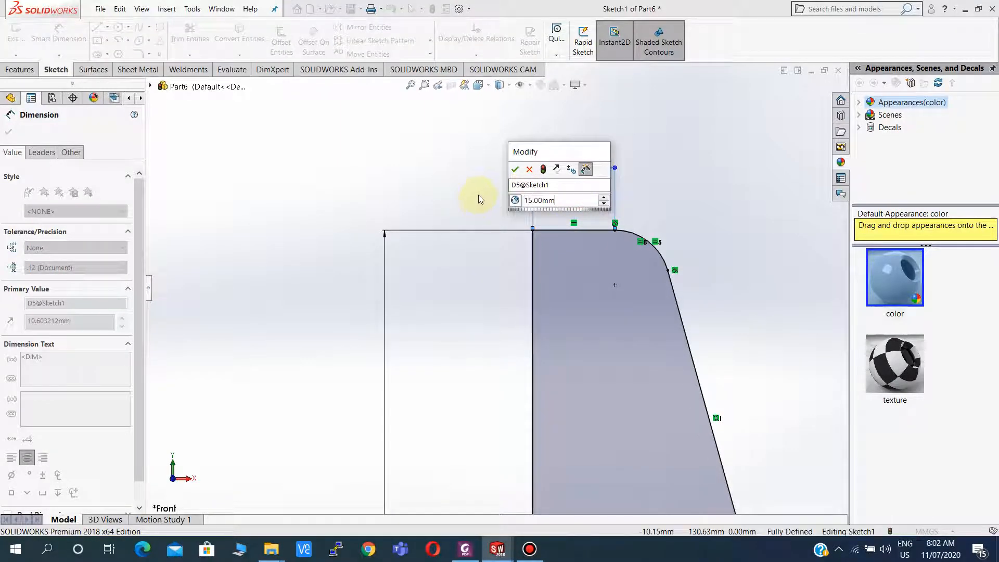
pyautogui.press('Return')
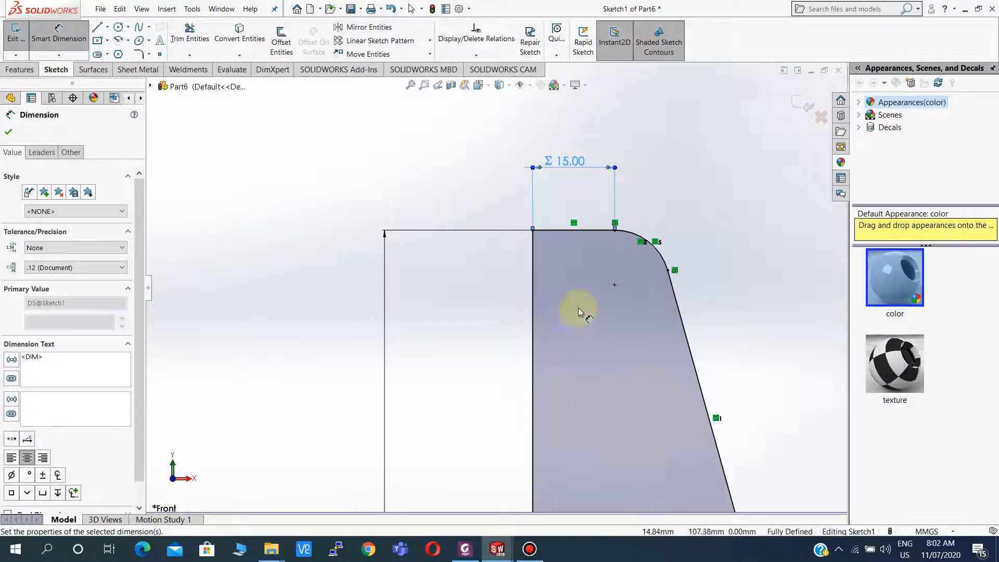
pyautogui.scroll(10, 579, 312)
pyautogui.scroll(-2, 520, 340)
pyautogui.press('Escape')
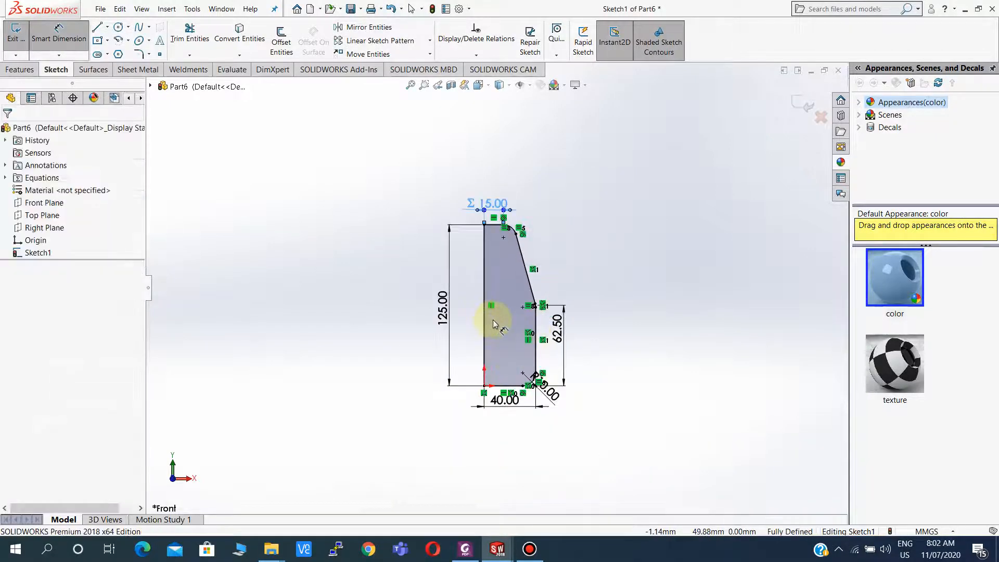
# Convert the profile's left vertical edge into a construction centerline.
pyautogui.press('Escape')
pyautogui.scroll(-1, 492, 321)
pyautogui.click(476, 314)
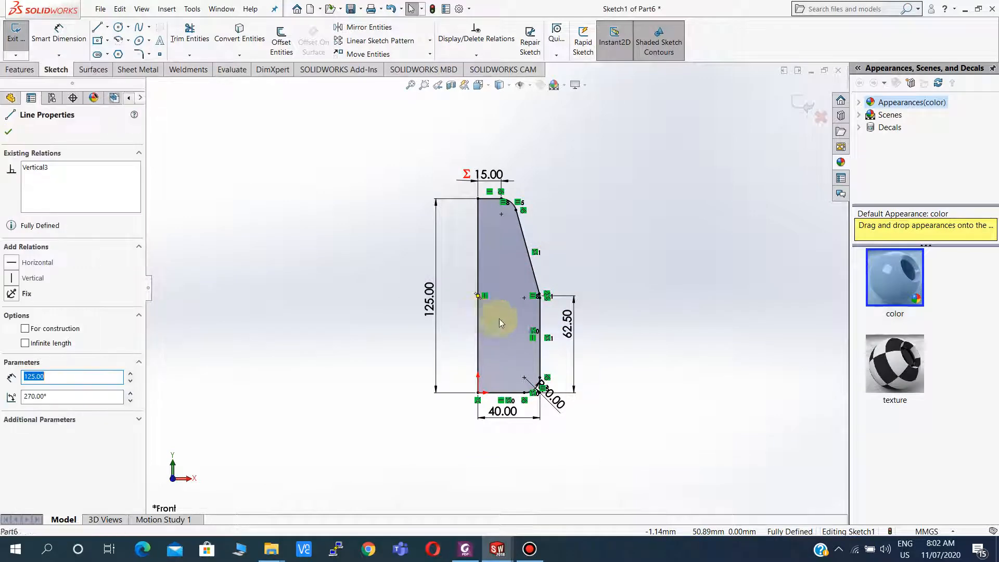
pyautogui.rightClick(499, 317)
pyautogui.press('Escape')
pyautogui.click(499, 298)
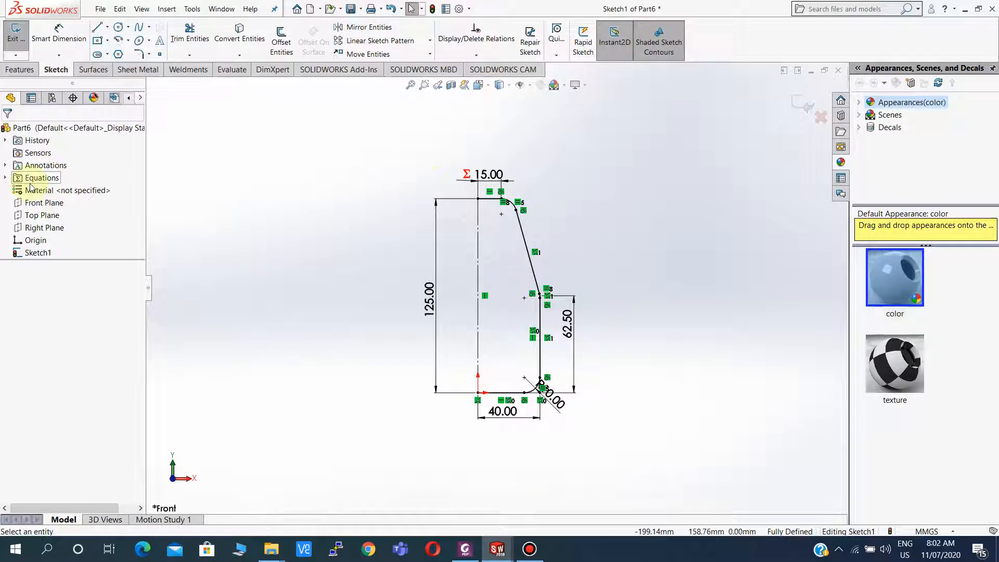
# Revolve the open profile 360° about the centerline as a thin feature with 2 mm wall thickness.
pyautogui.click(18, 69)
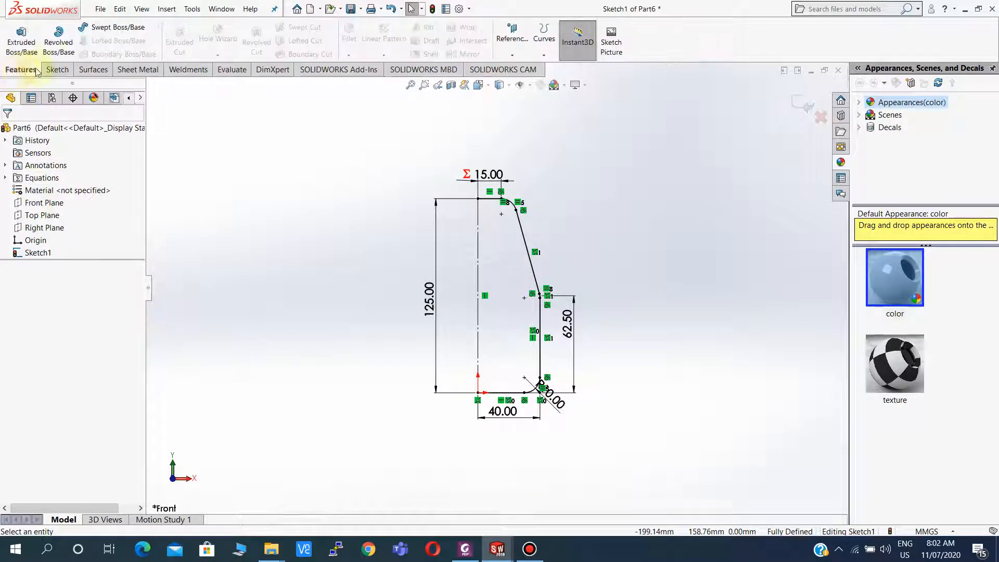
pyautogui.click(58, 38)
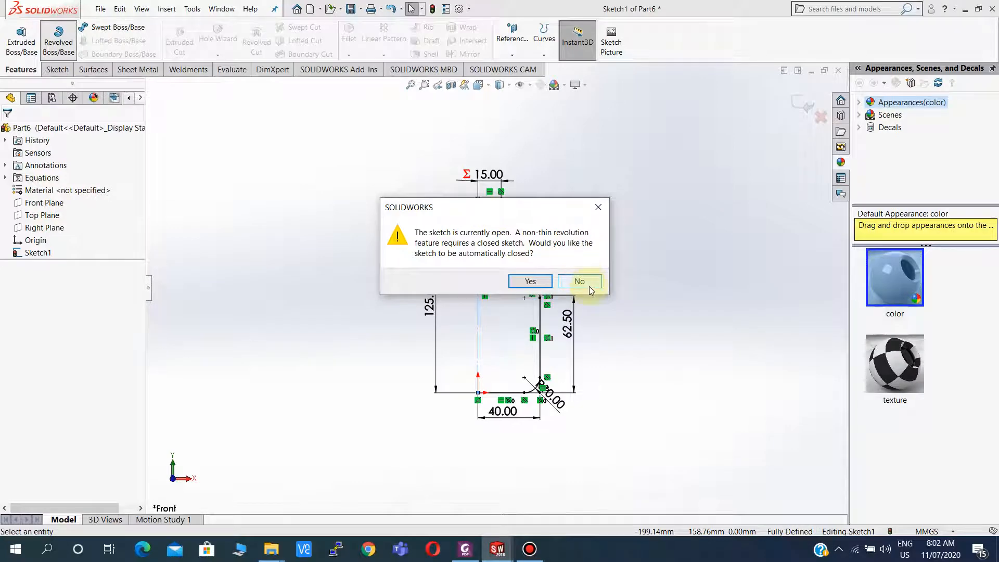
pyautogui.click(588, 285)
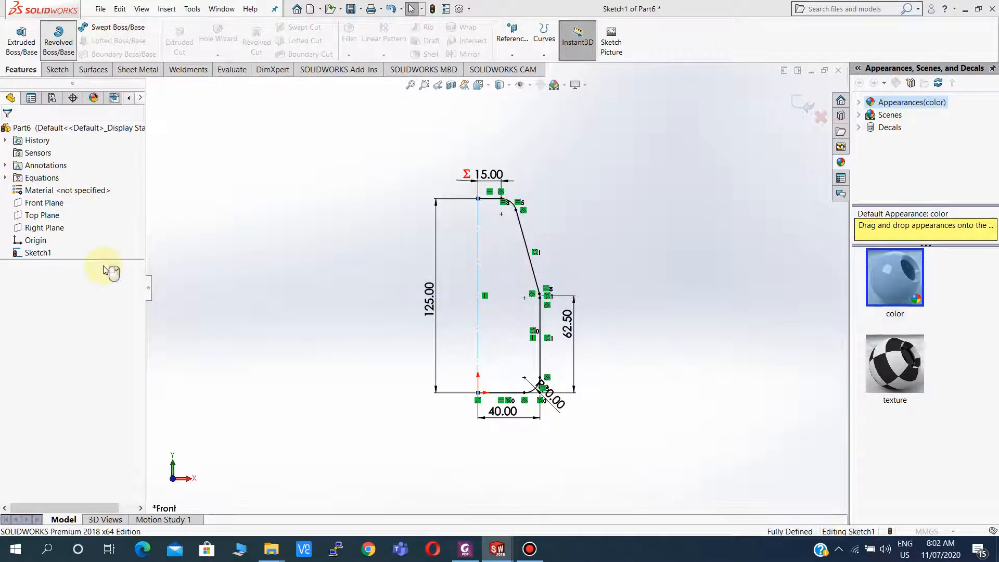
pyautogui.click(77, 228)
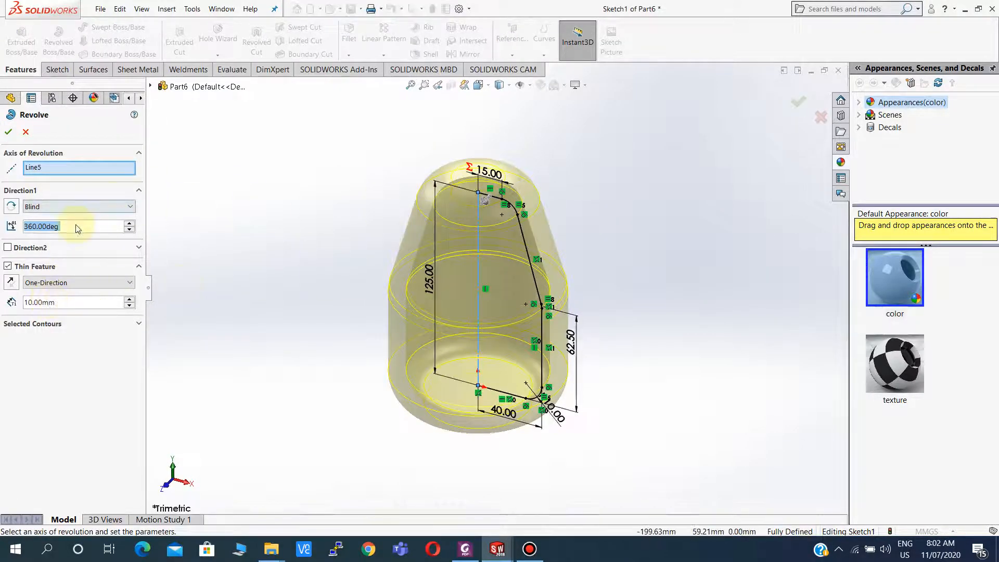
pyautogui.click(63, 303)
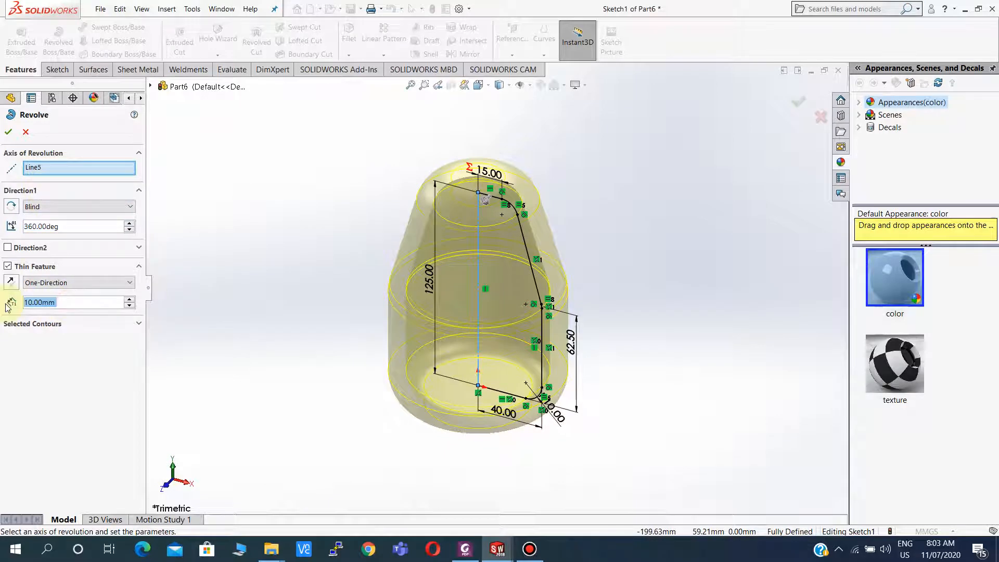
pyautogui.write('2')
pyautogui.click(24, 357)
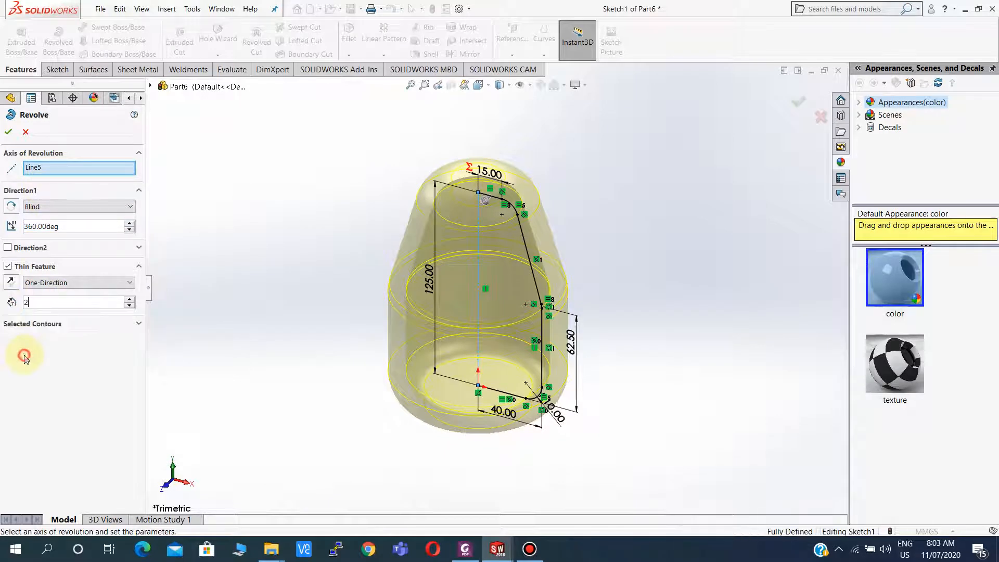
pyautogui.press('Return')
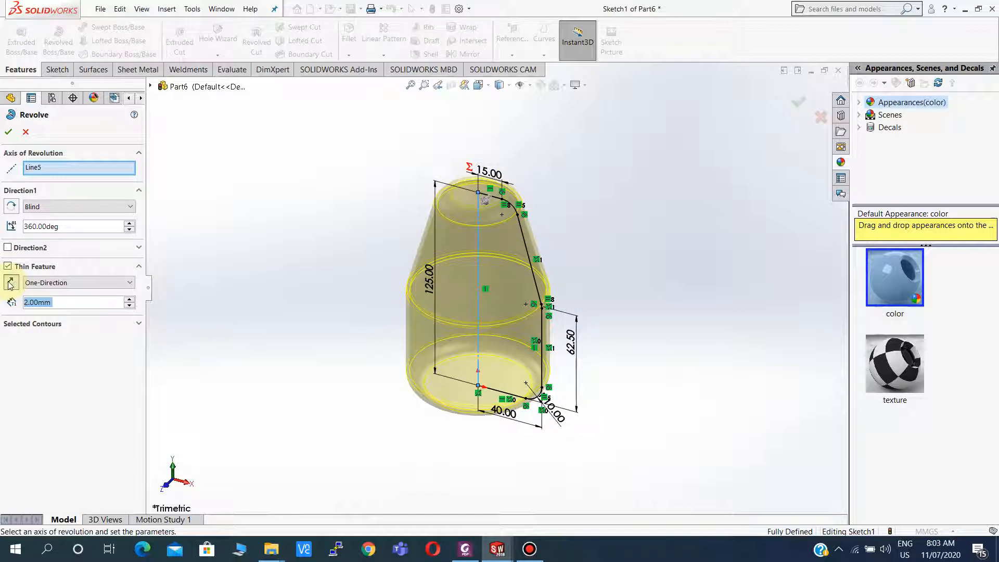
pyautogui.click(8, 135)
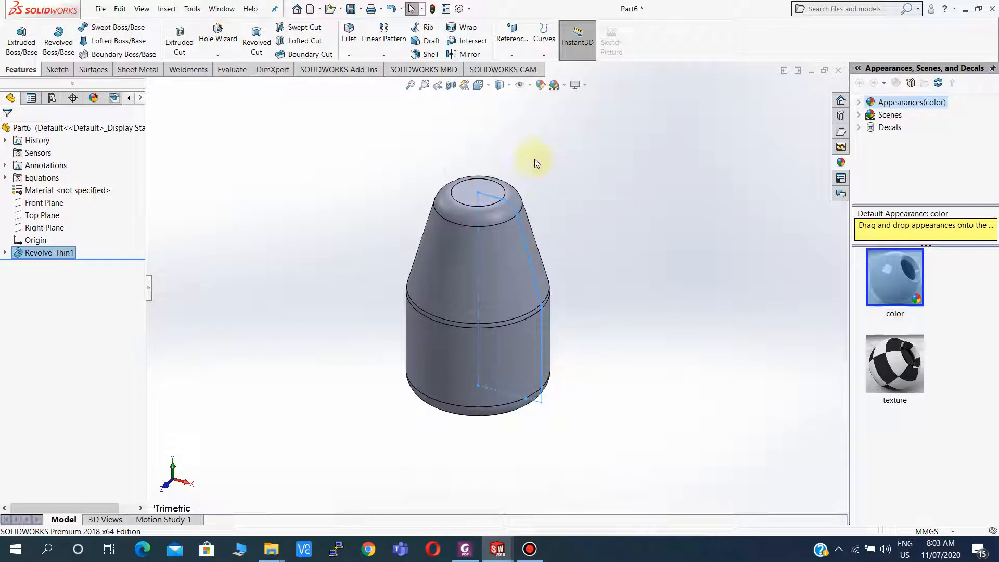
# Start a new sketch on the shaker's top face and view it normal to the face.
pyautogui.click(471, 194)
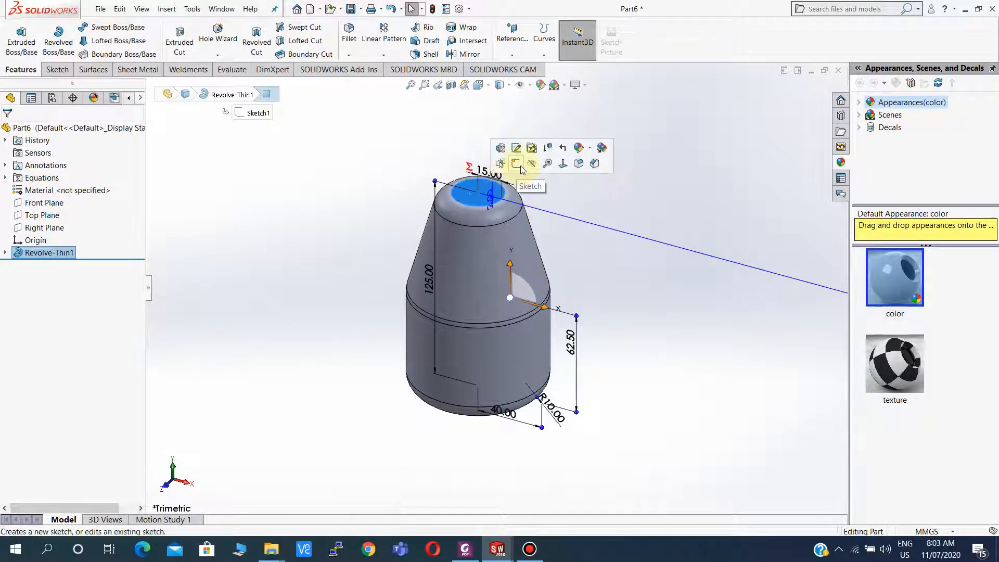
pyautogui.click(518, 165)
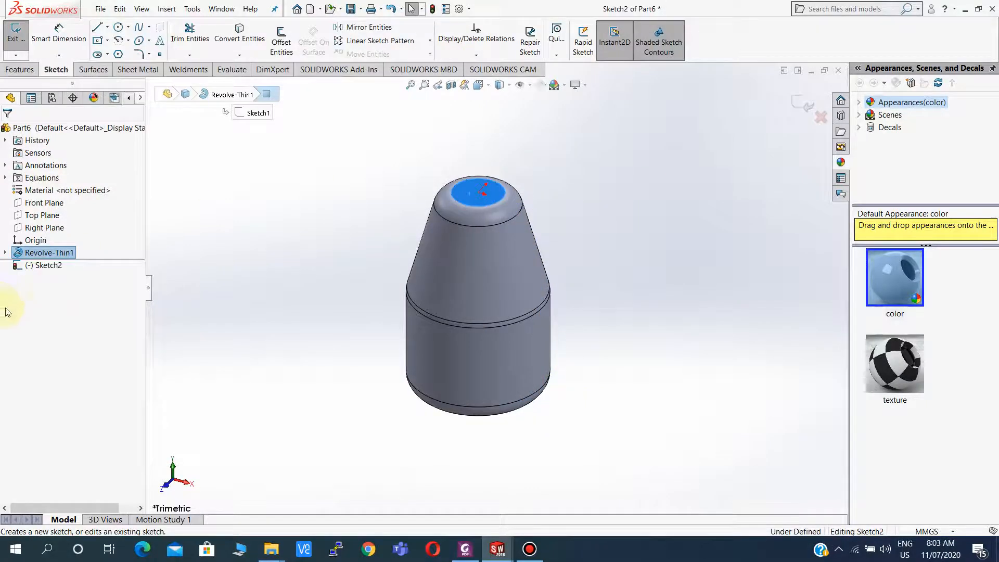
pyautogui.click(56, 268)
pyautogui.click(80, 248)
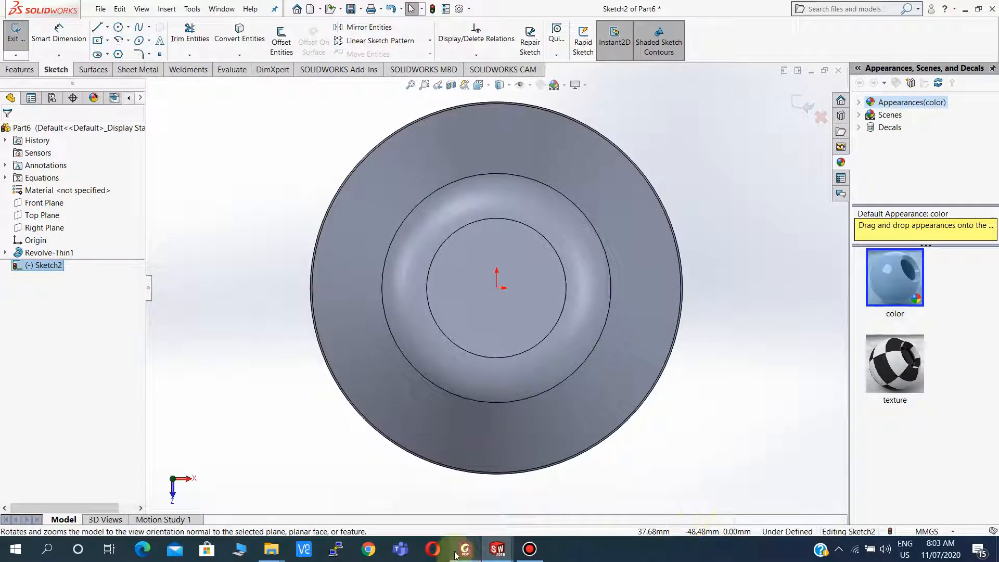
# Check the top view in the reference drawing and sketch a circle centred on the origin.
pyautogui.click(466, 552)
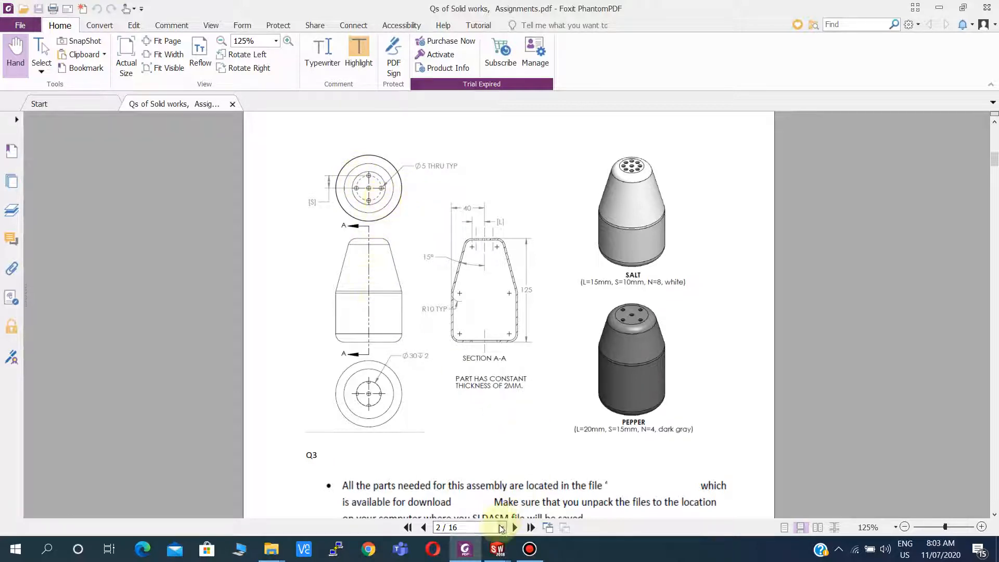
pyautogui.click(497, 549)
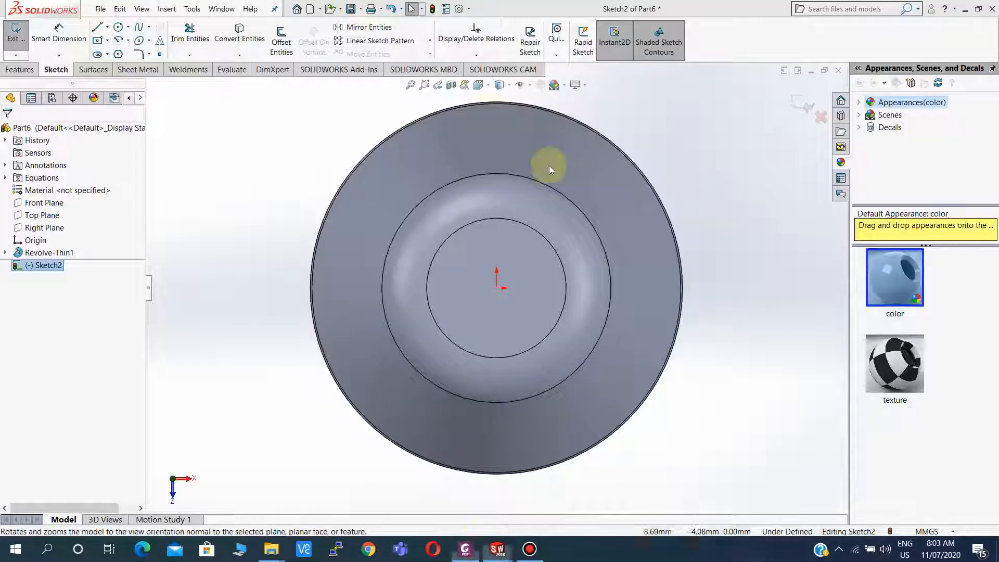
pyautogui.click(122, 27)
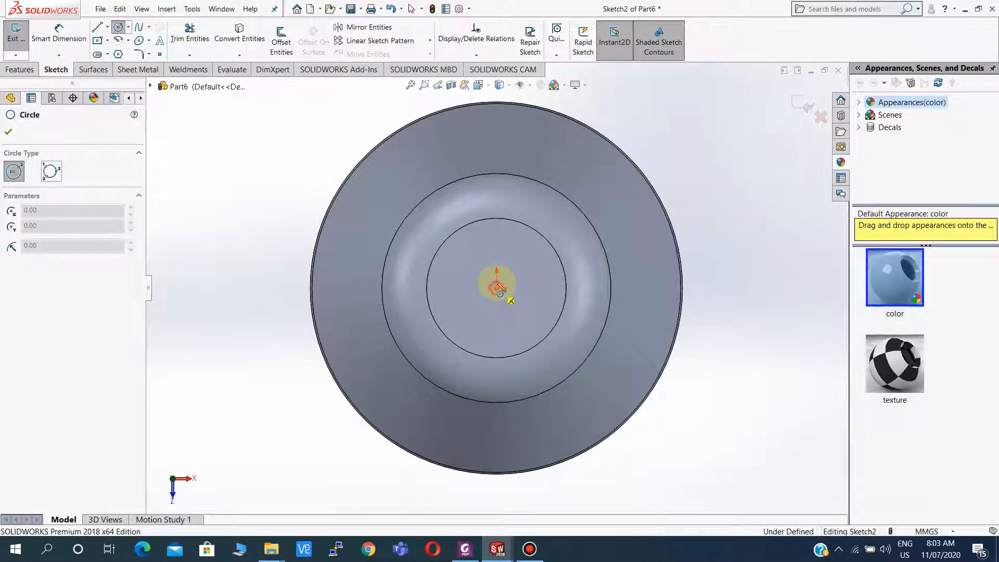
pyautogui.click(497, 288)
pyautogui.click(496, 248)
pyautogui.press('Escape')
# Dimension the centred circle's diameter to 20 mm.
pyautogui.click(59, 31)
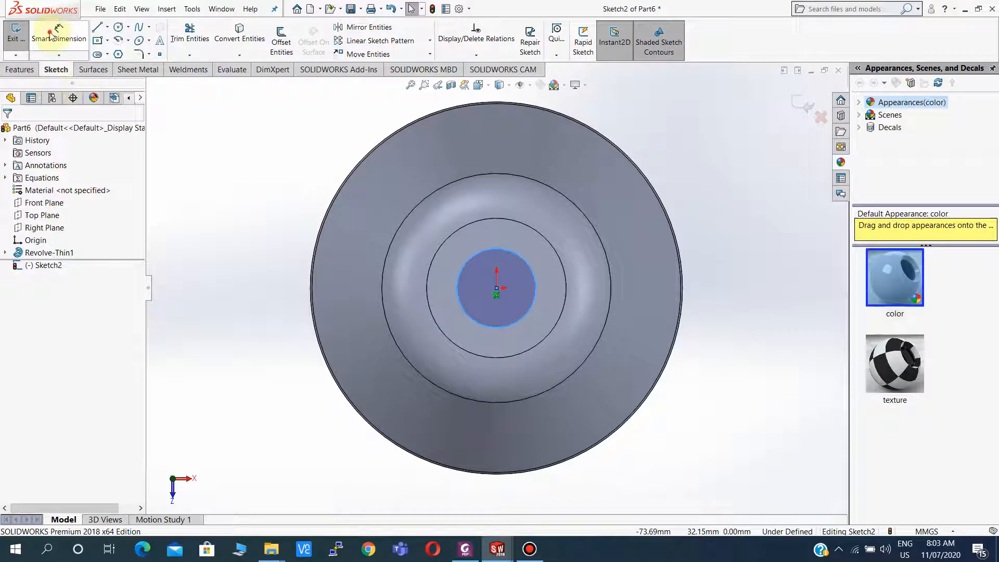
pyautogui.click(458, 284)
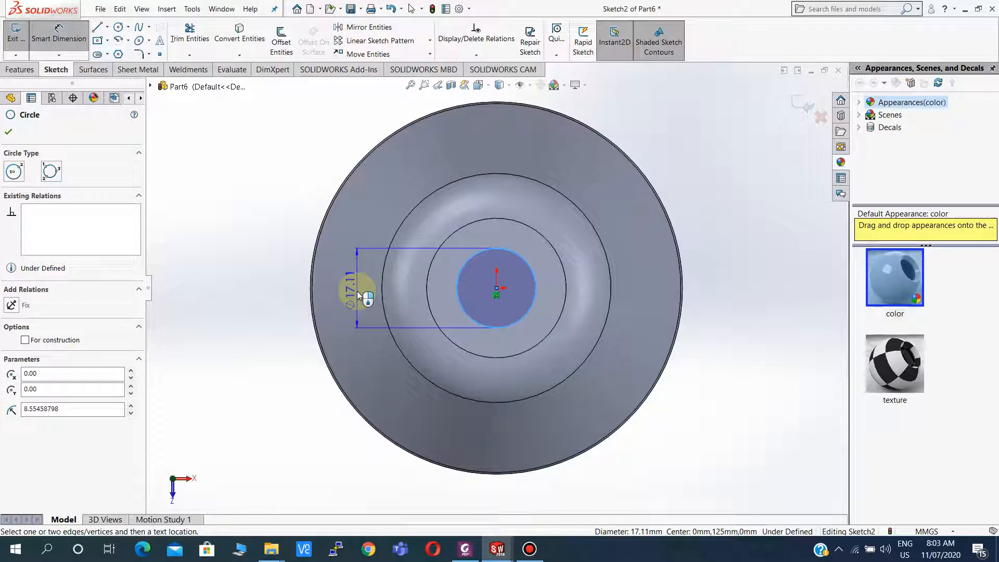
pyautogui.click(357, 293)
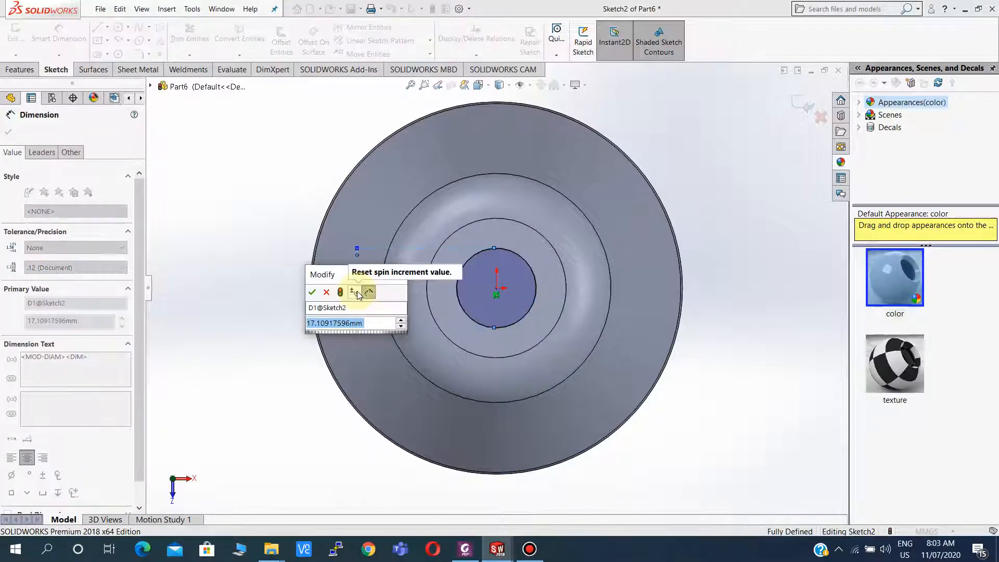
pyautogui.write('=s')
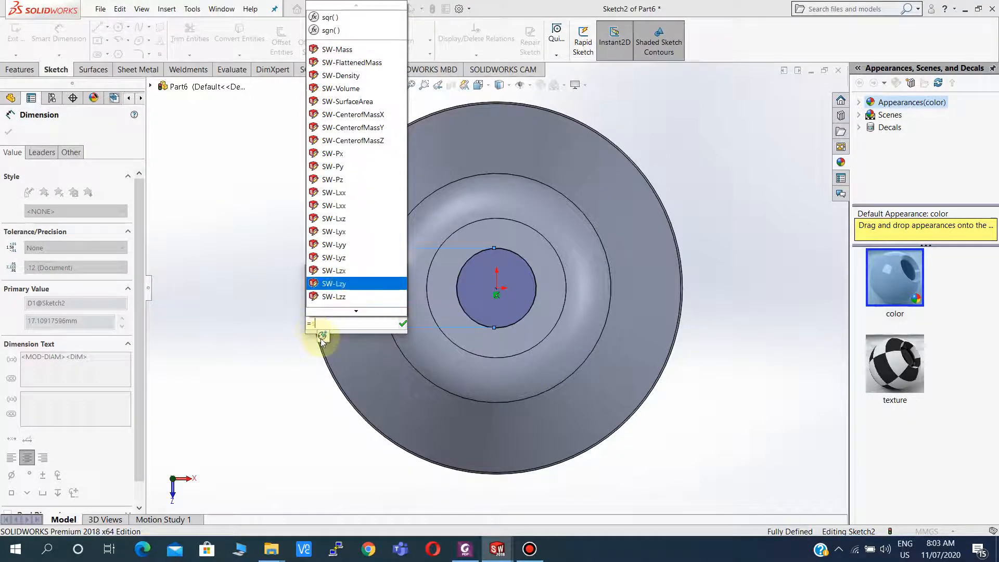
pyautogui.click(322, 338)
pyautogui.moveTo(376, 323); pyautogui.dragTo(316, 326)
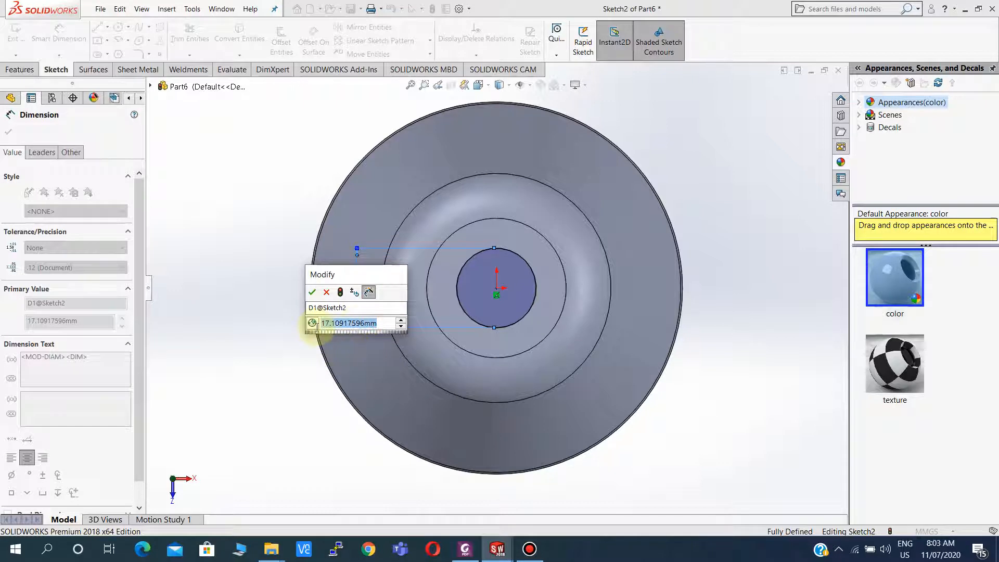
pyautogui.write('20')
pyautogui.press('Return')
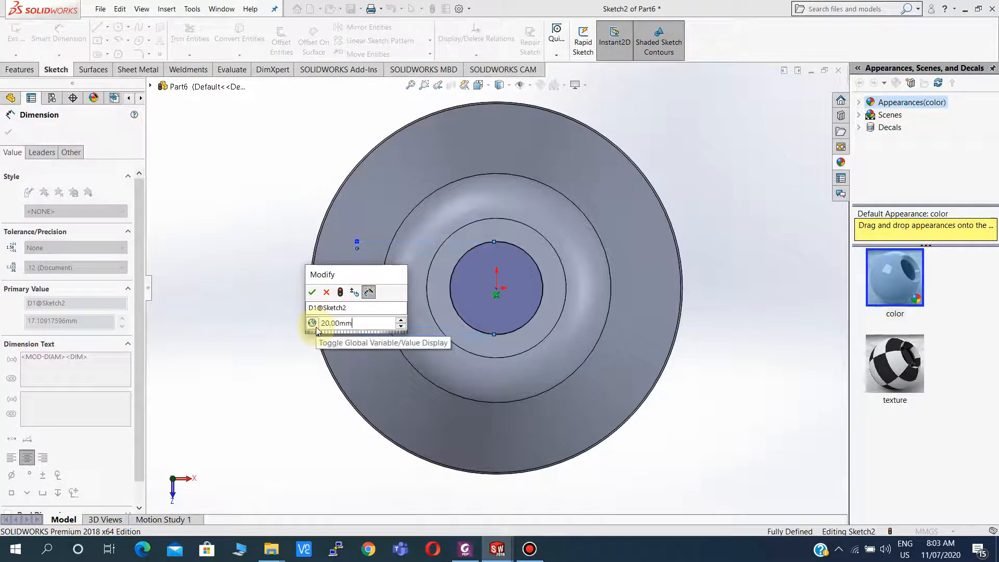
pyautogui.click(312, 292)
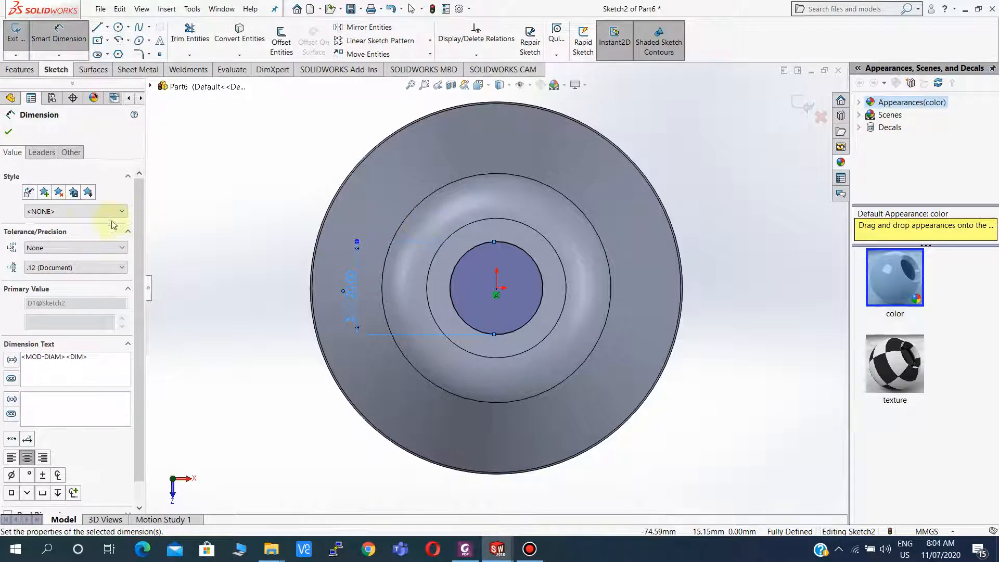
pyautogui.click(8, 131)
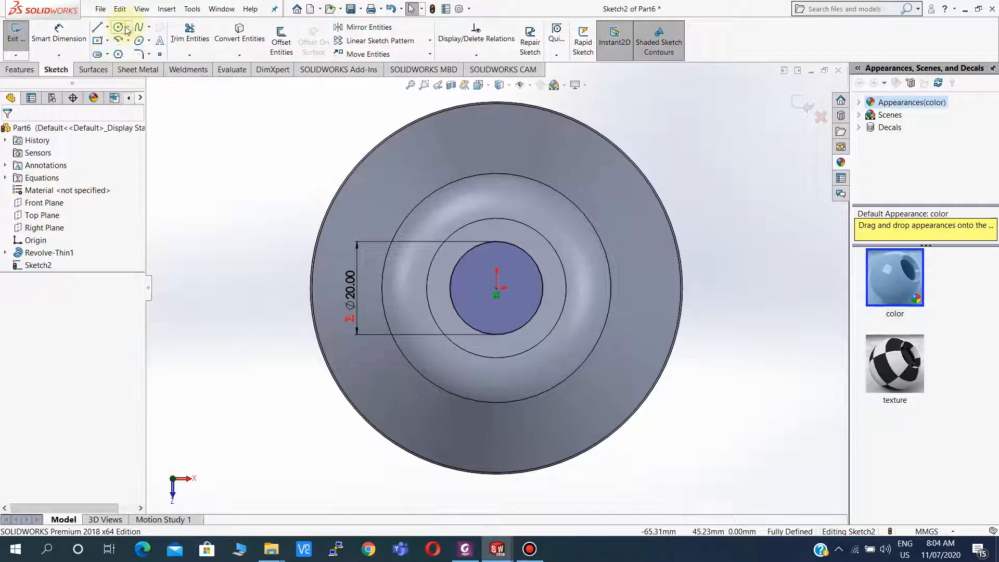
pyautogui.click(139, 41)
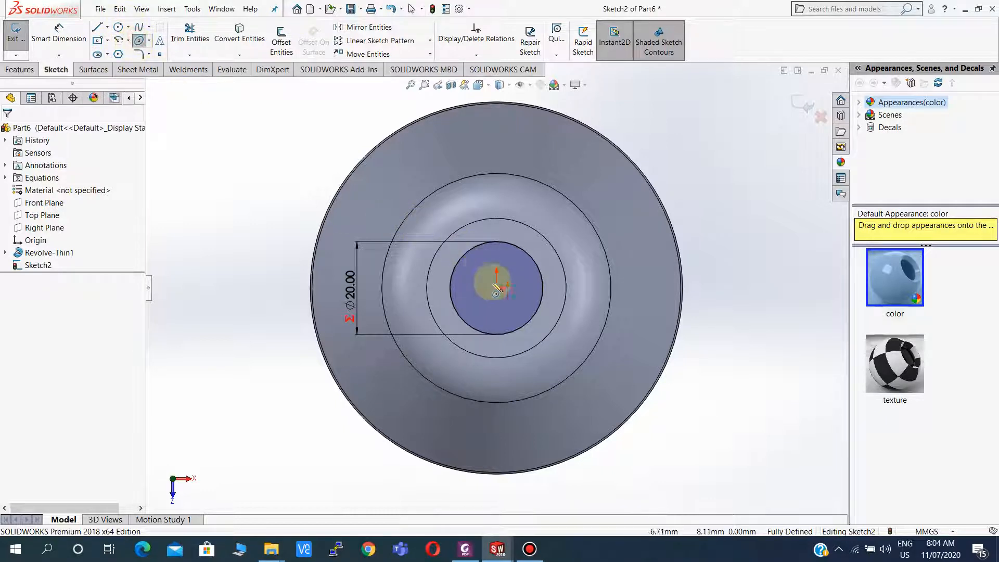
pyautogui.click(499, 275)
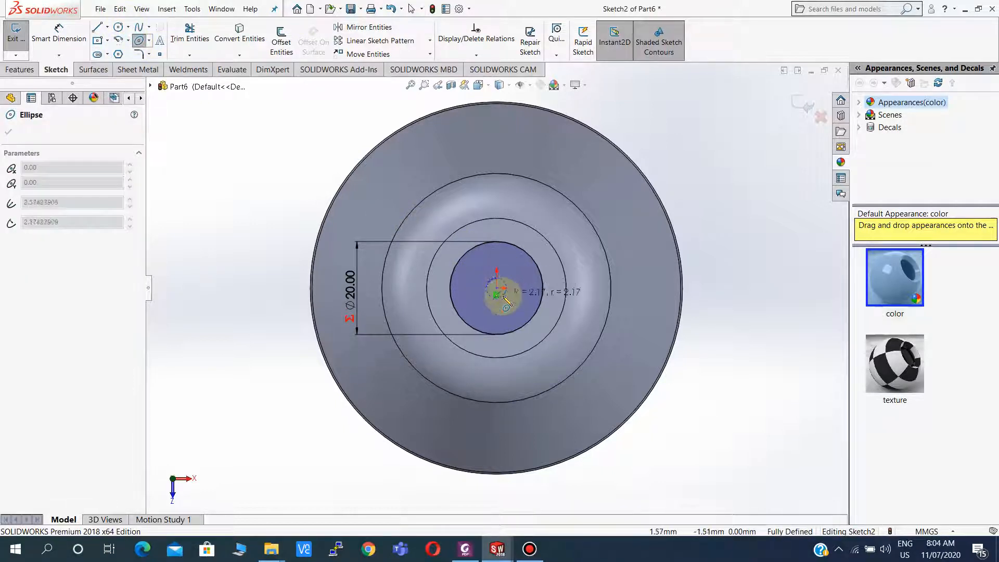
pyautogui.press('Escape')
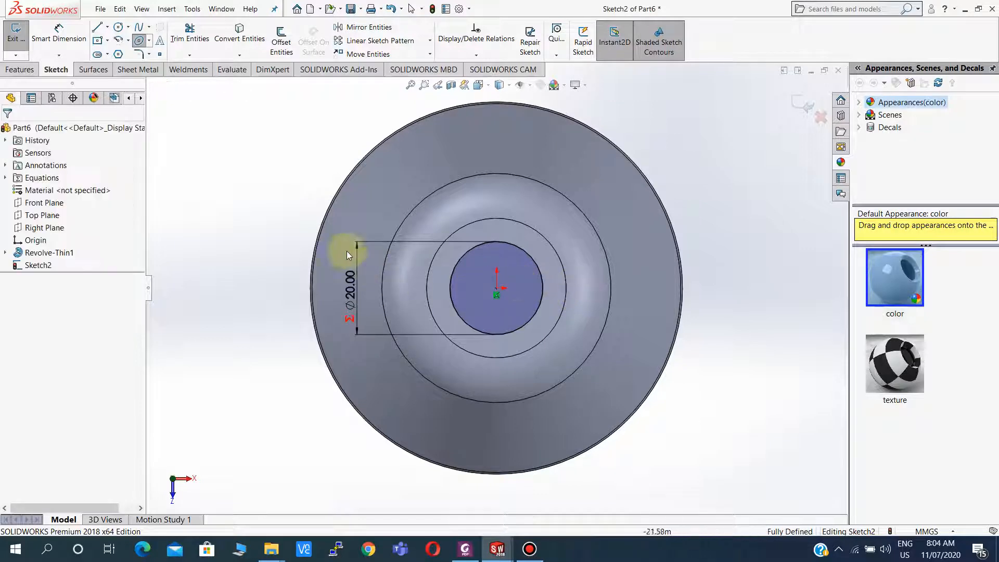
# Sketch two small circles, one at the centre and one 10 mm to its right.
pyautogui.click(118, 27)
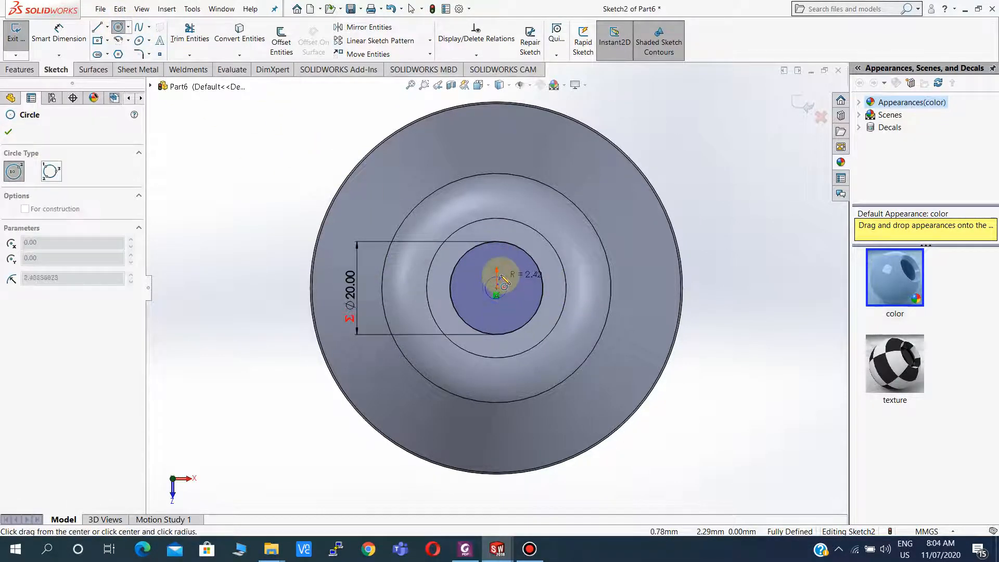
pyautogui.moveTo(497, 287); pyautogui.dragTo(552, 276)
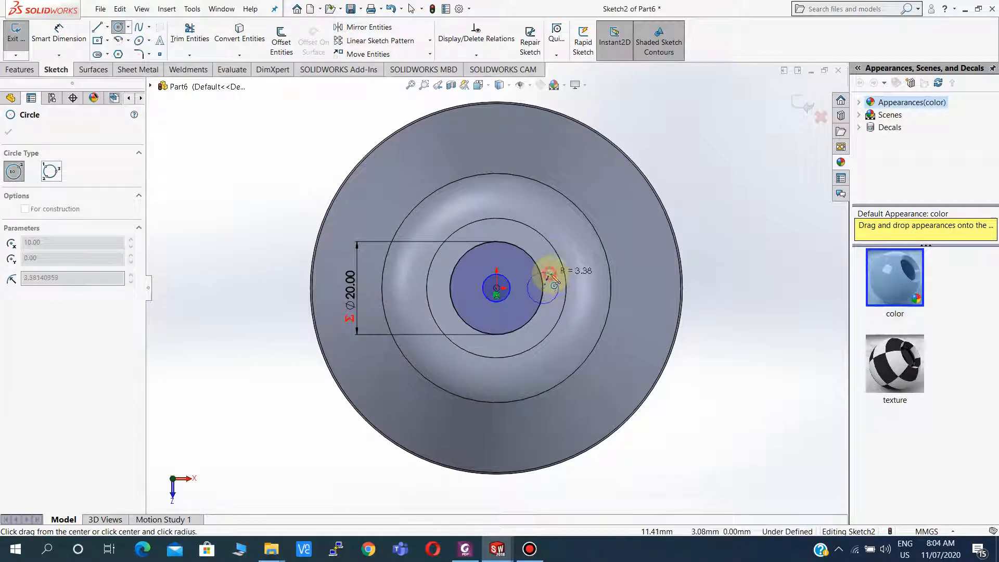
pyautogui.press('Escape')
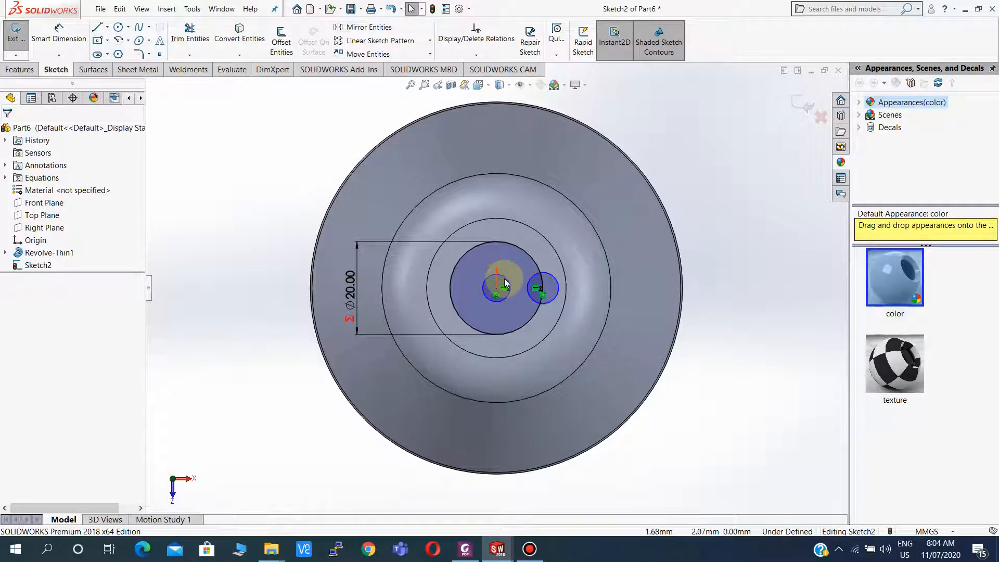
# Make the two small circles equal in radius.
pyautogui.click(554, 279)
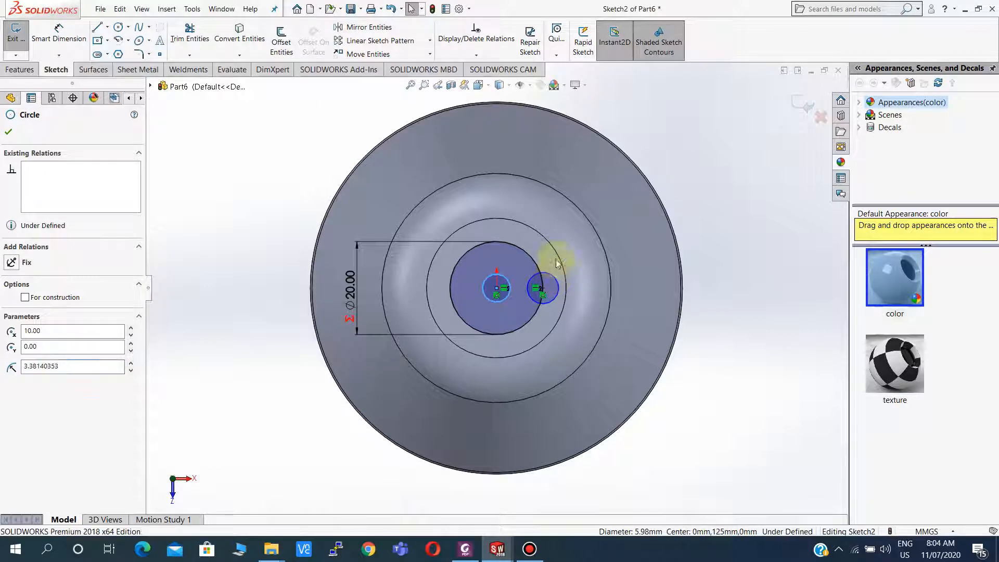
pyautogui.click(633, 231)
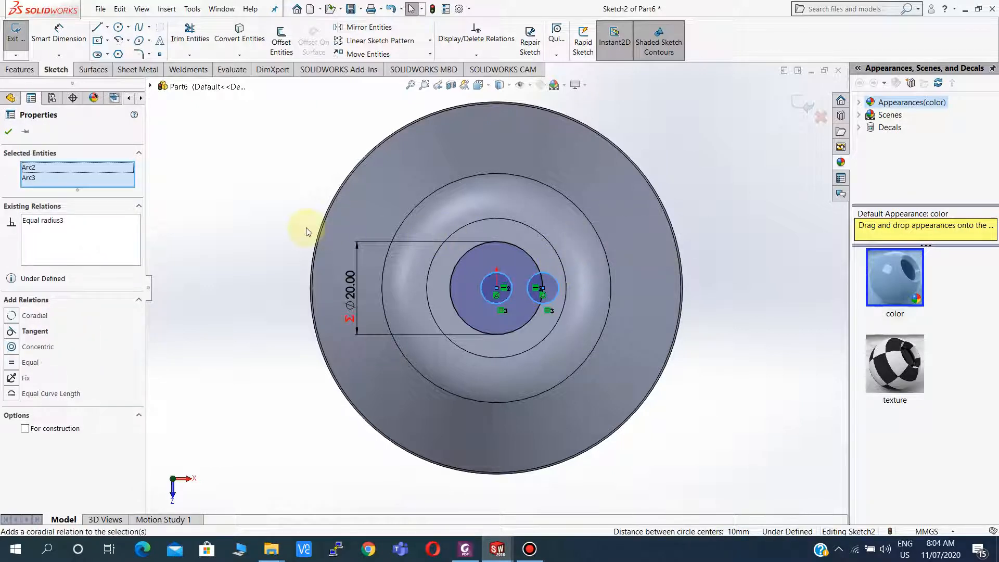
pyautogui.click(8, 137)
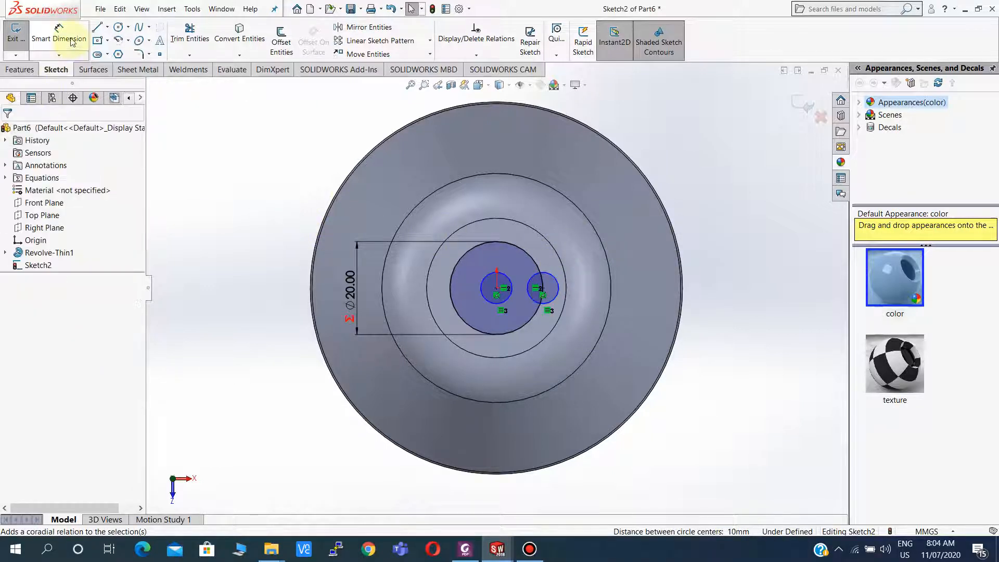
# Dimension the central small circle's diameter to 5 mm.
pyautogui.click(59, 35)
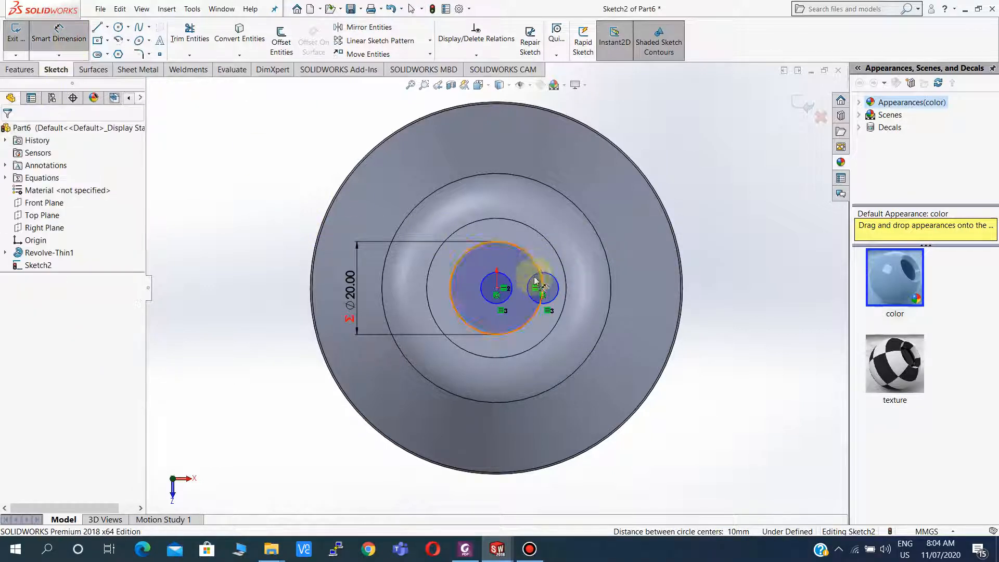
pyautogui.click(487, 274)
pyautogui.click(488, 261)
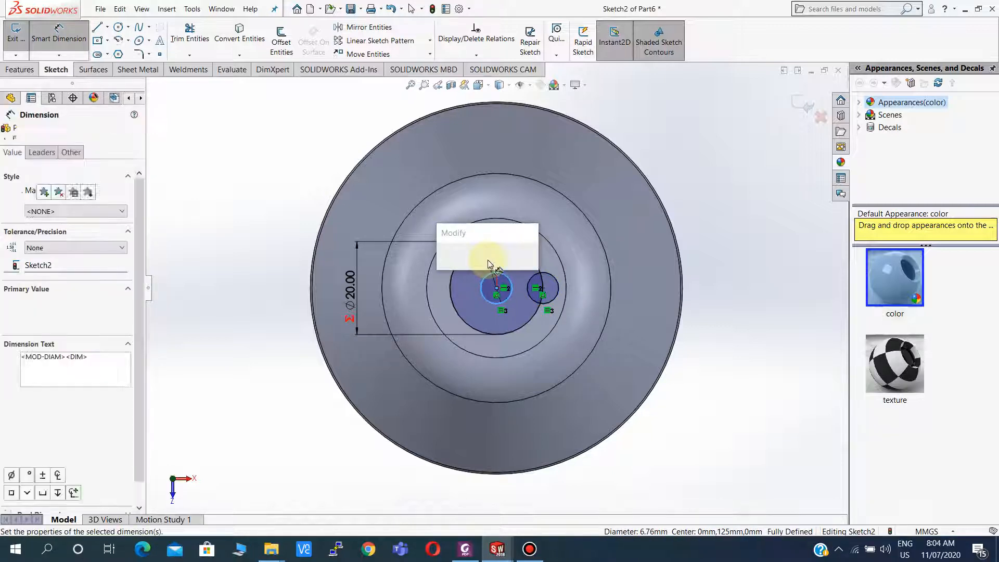
pyautogui.press('Return')
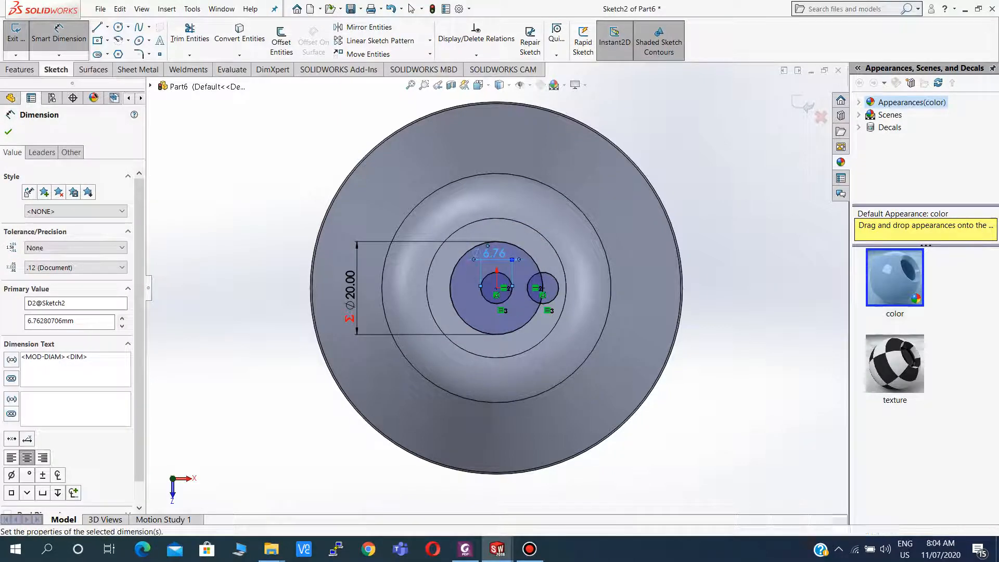
# Cut-extrude both small circles 10 mm deep (Blind) into the top face.
pyautogui.click(10, 98)
pyautogui.click(19, 69)
pyautogui.click(177, 43)
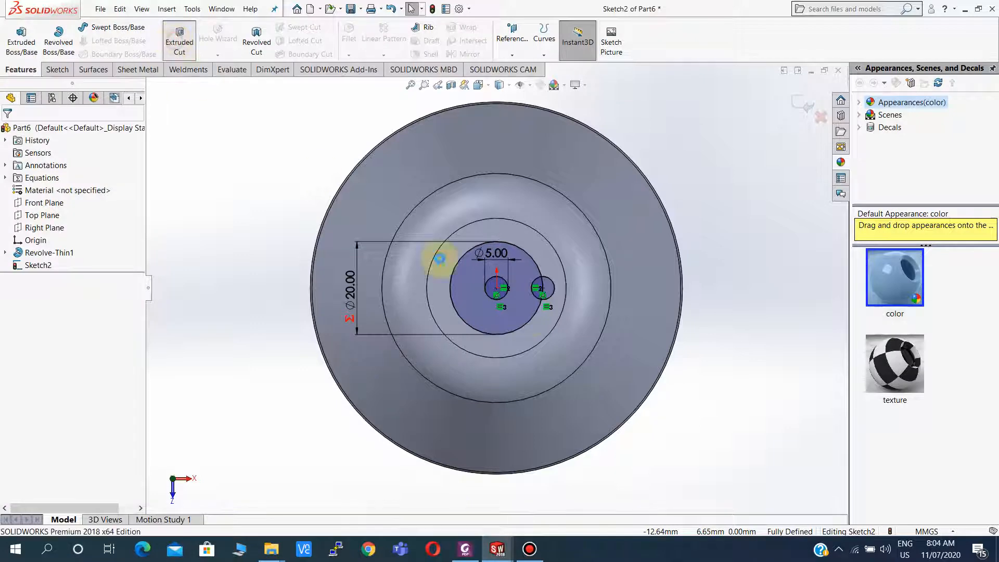
pyautogui.click(489, 290)
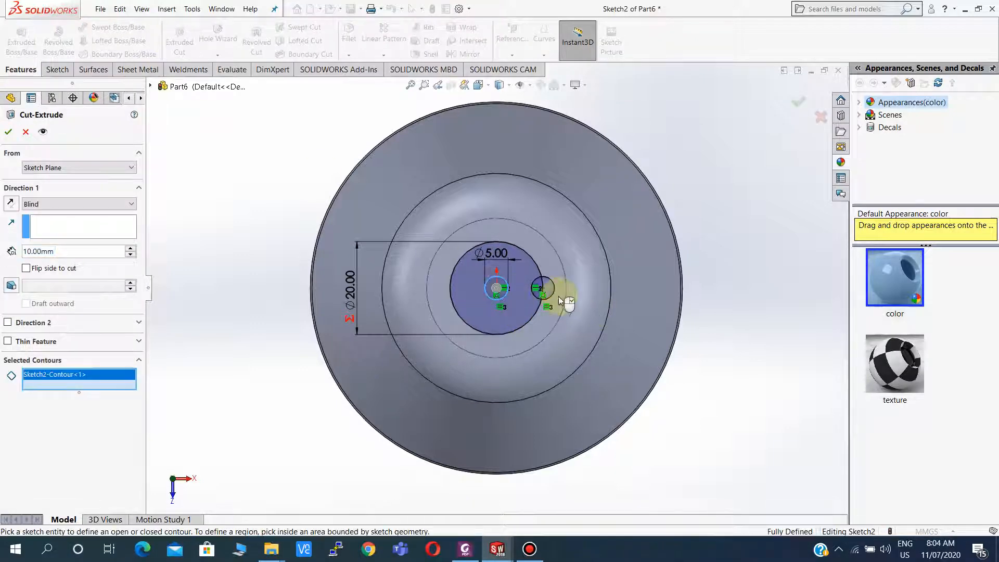
pyautogui.scroll(-3, 544, 288)
pyautogui.click(512, 285)
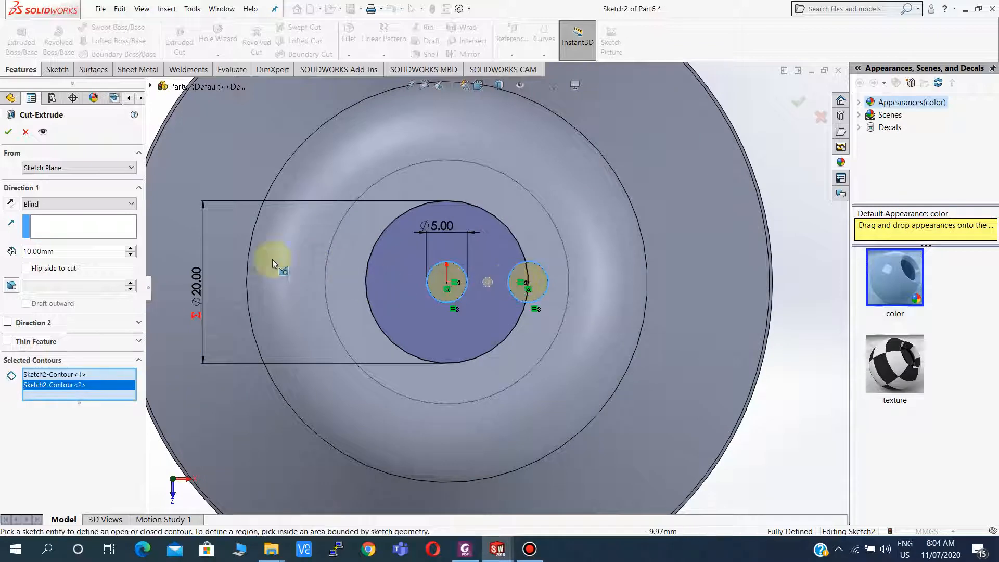
pyautogui.click(8, 136)
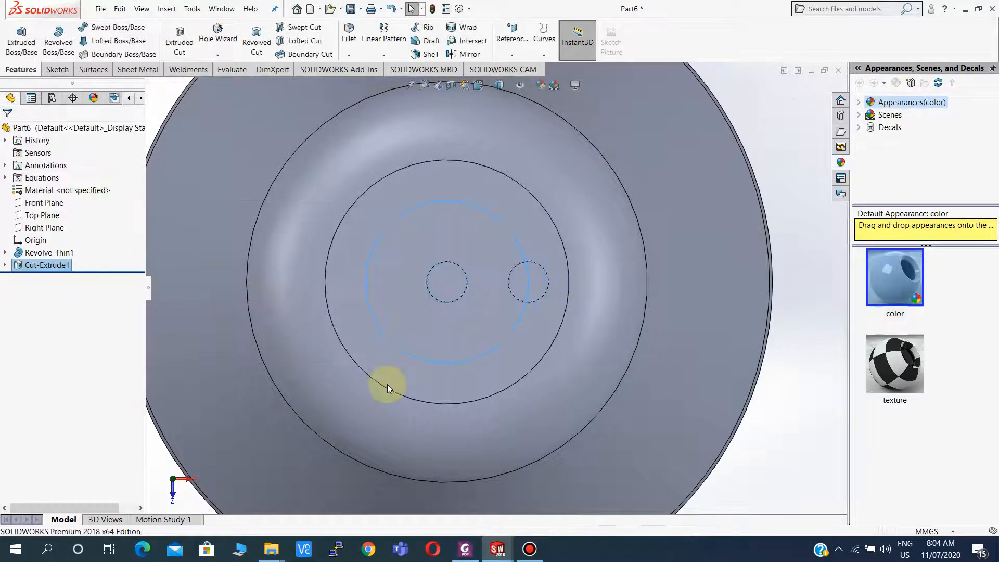
# Orbit around the shaker to inspect the cut holes and compare them with the reference drawing.
pyautogui.moveTo(386, 384)
pyautogui.mouseDown(button='middle')
pyautogui.moveTo(399, 338)
pyautogui.moveTo(397, 407)
pyautogui.moveTo(420, 401)
pyautogui.moveTo(415, 413)
pyautogui.moveTo(389, 394)
pyautogui.mouseUp(button='middle')
pyautogui.scroll(7, 405, 482)
pyautogui.scroll(-5, 442, 382)
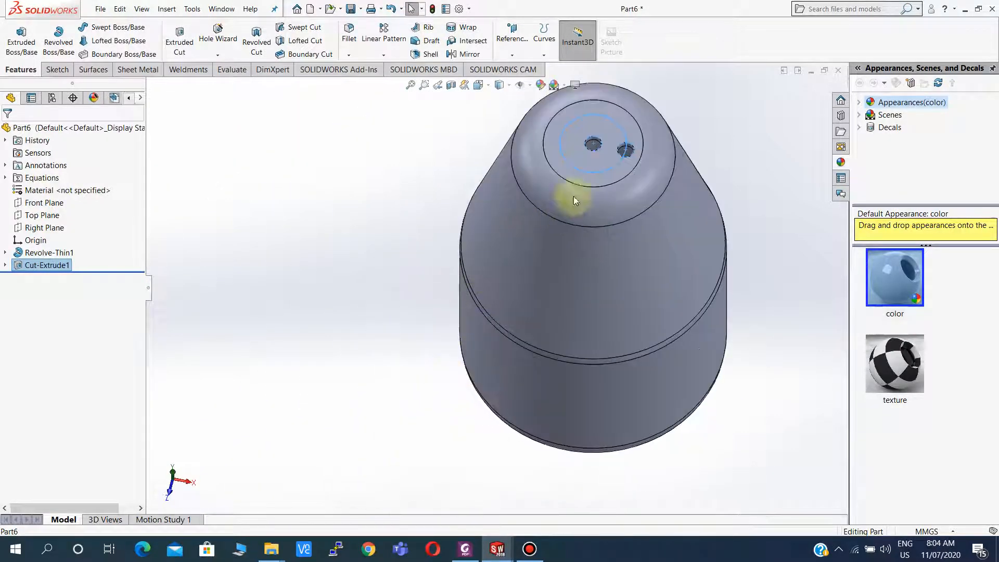
pyautogui.scroll(-3, 596, 180)
pyautogui.moveTo(596, 179); pyautogui.dragTo(553, 185, button='middle')
pyautogui.press('Escape')
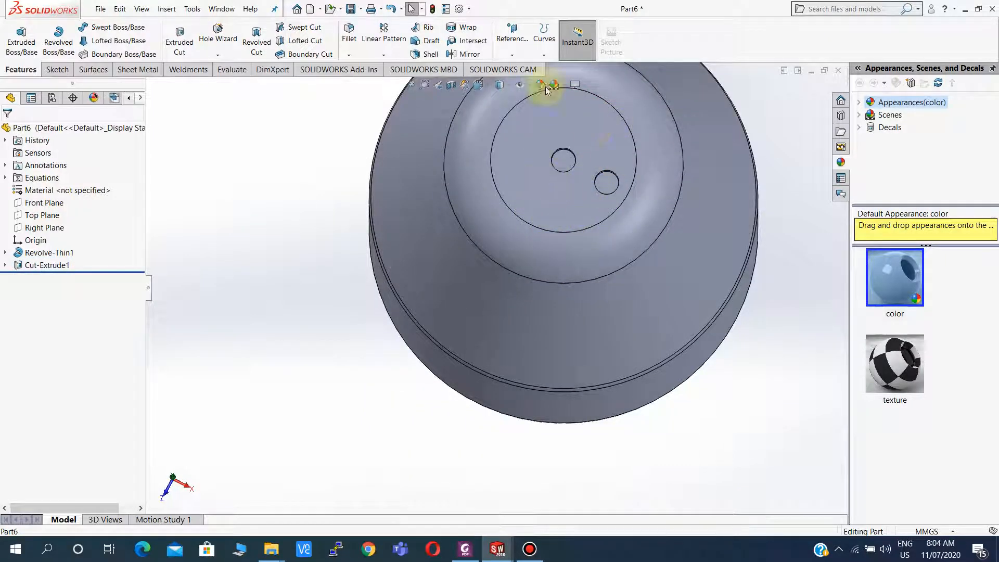
pyautogui.click(464, 548)
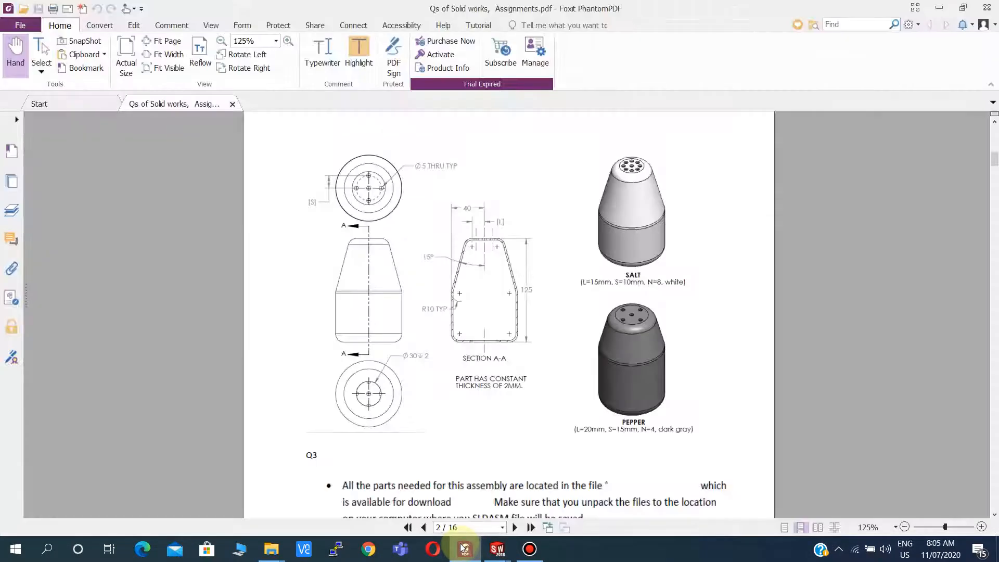
pyautogui.click(461, 547)
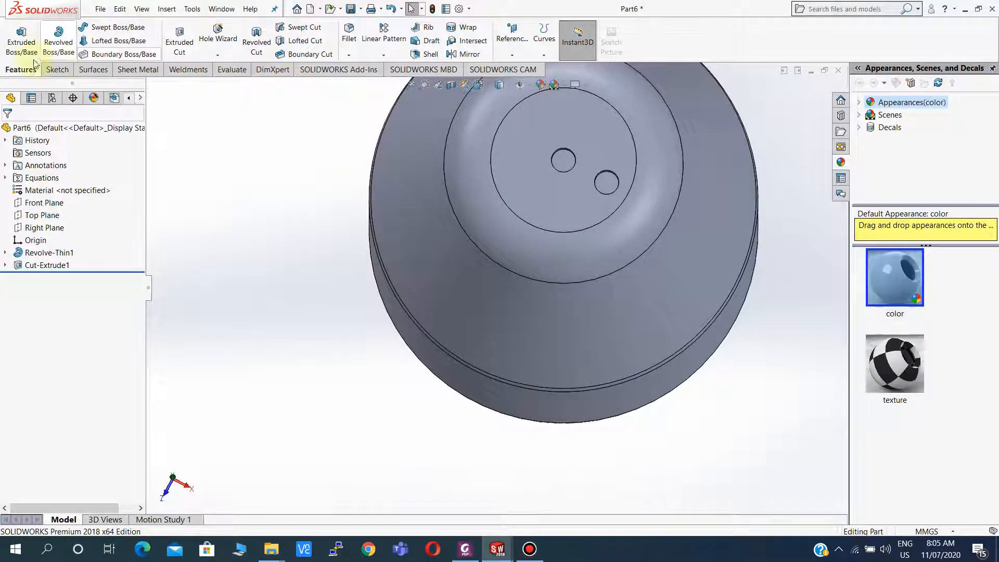
# Start a circular pattern using the central hole's cylindrical face as the pattern axis.
pyautogui.click(388, 55)
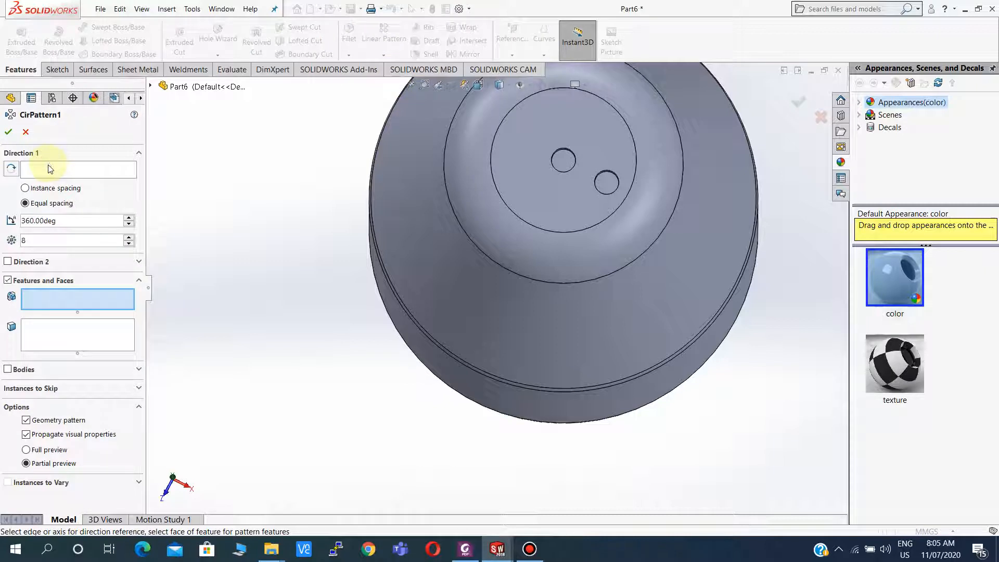
pyautogui.click(50, 168)
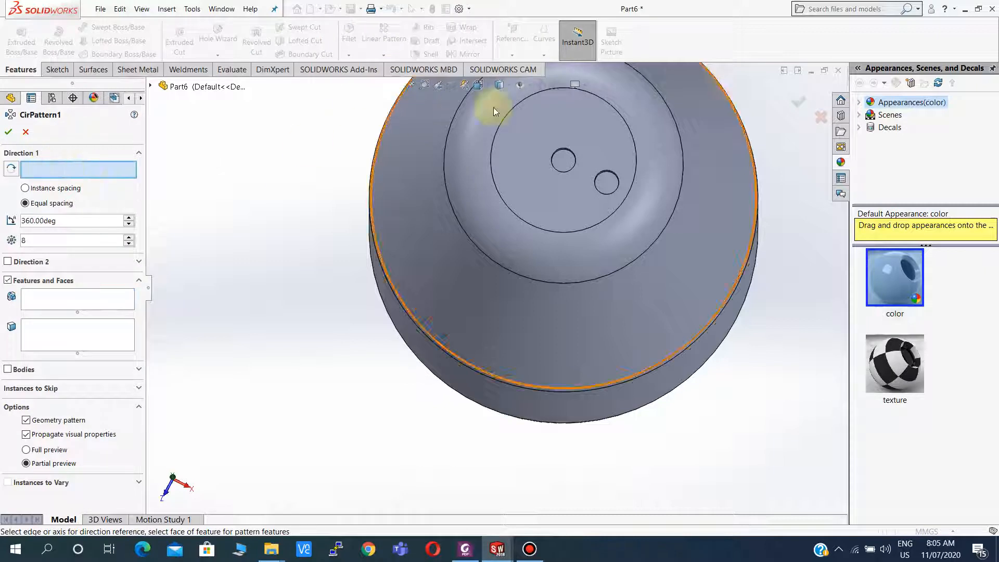
pyautogui.click(566, 150)
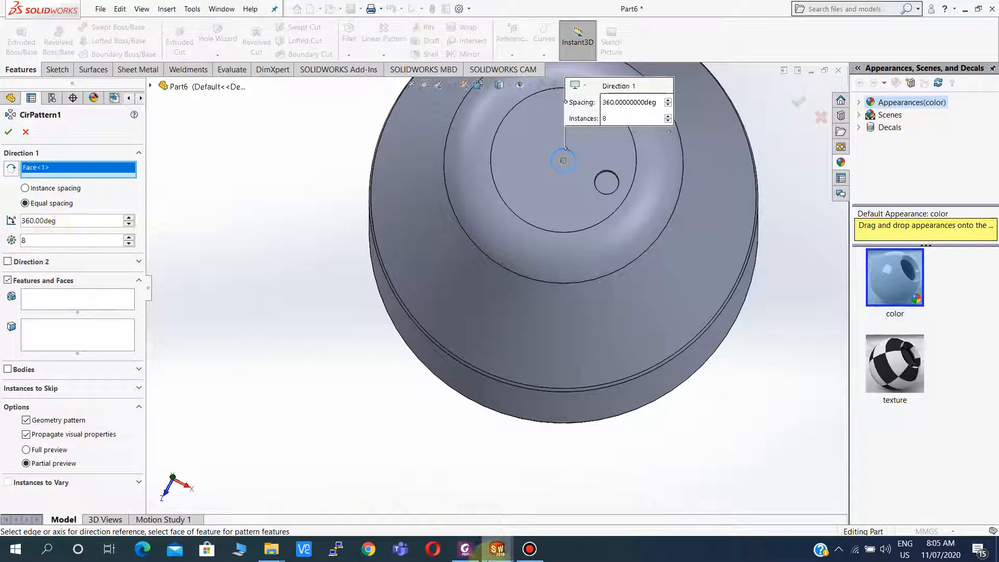
pyautogui.click(464, 552)
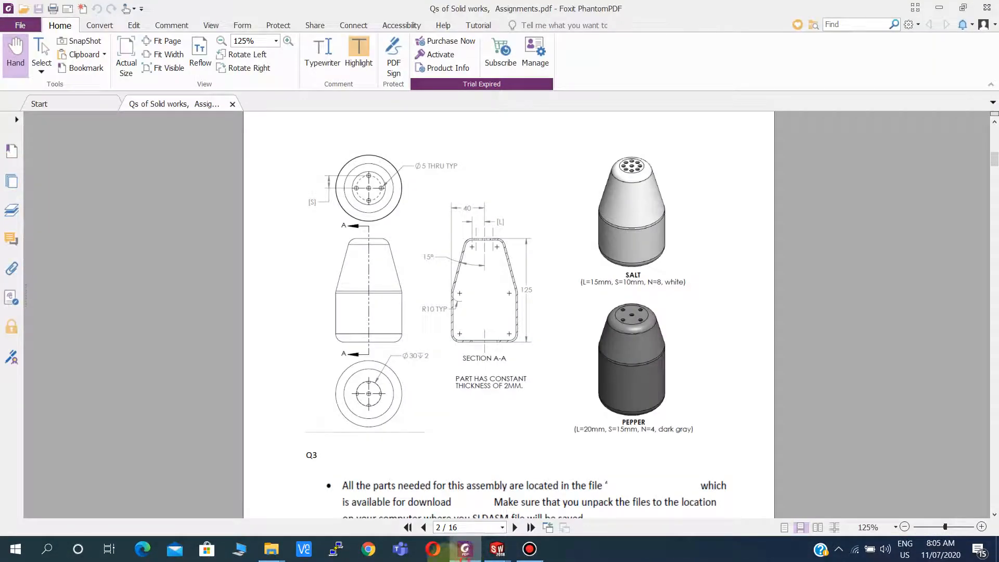
pyautogui.click(465, 552)
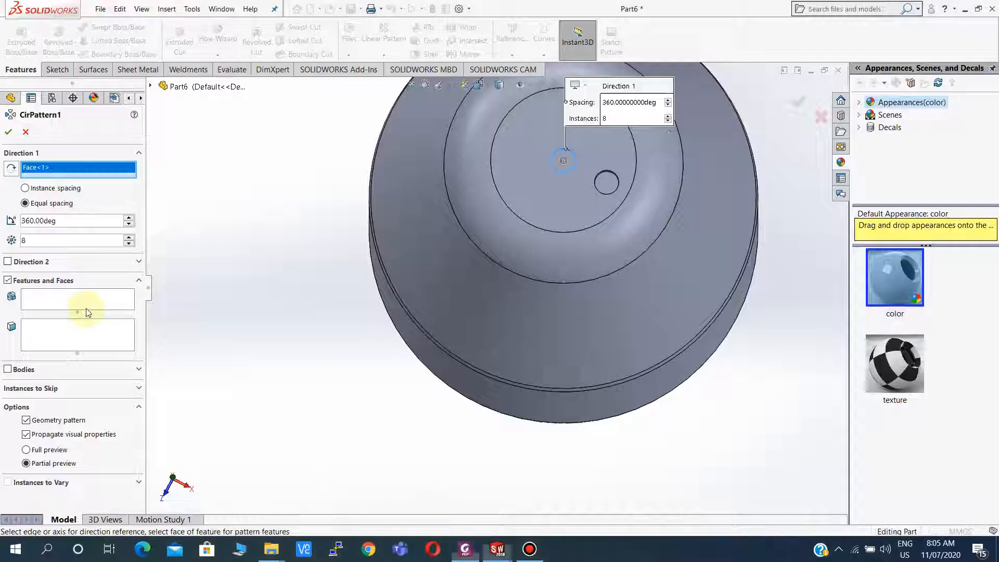
# Link the pattern's instance count to the global variable n, pick Cut-Extrude1 as the feature to pattern, and confirm.
pyautogui.click(28, 242)
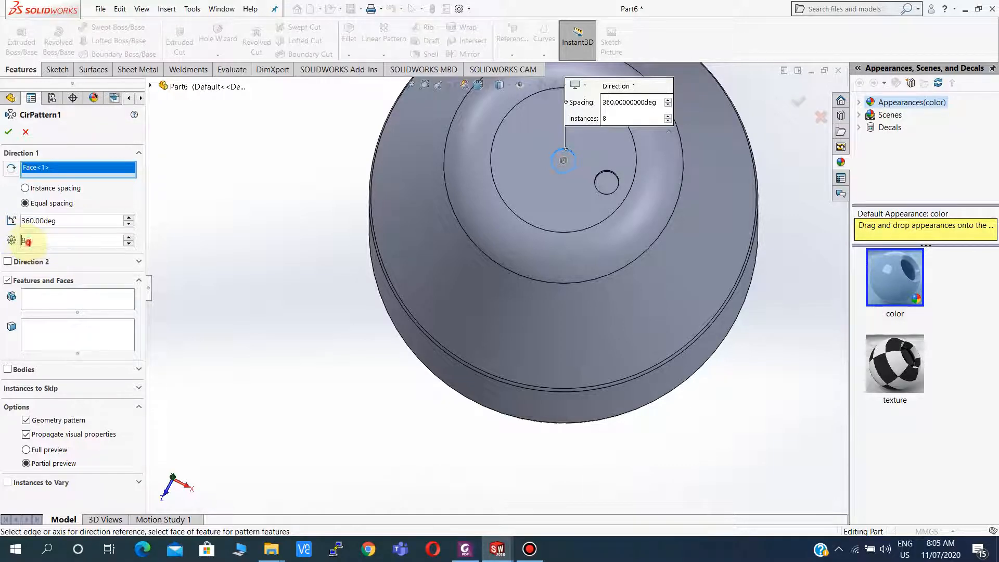
pyautogui.write('=')
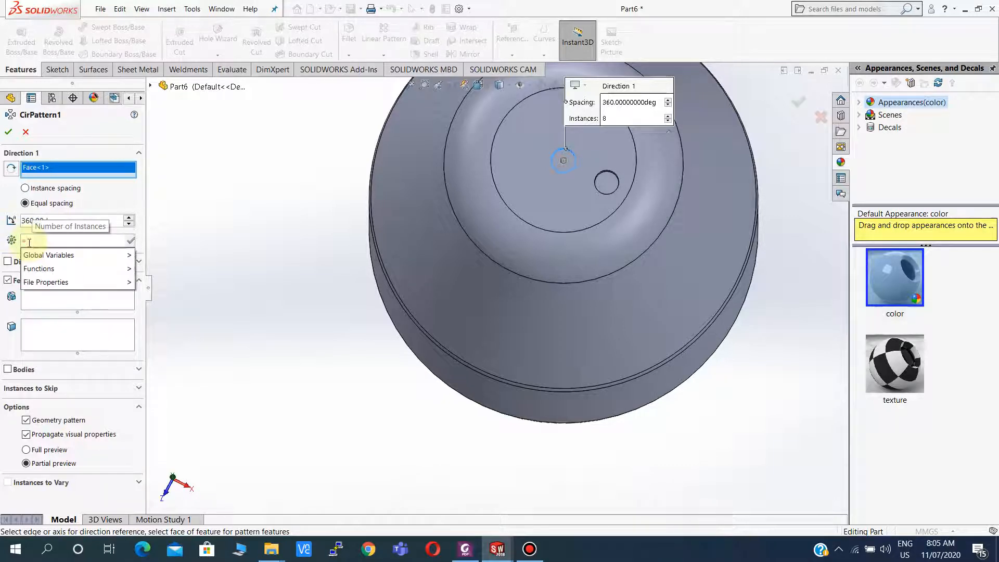
pyautogui.write('n')
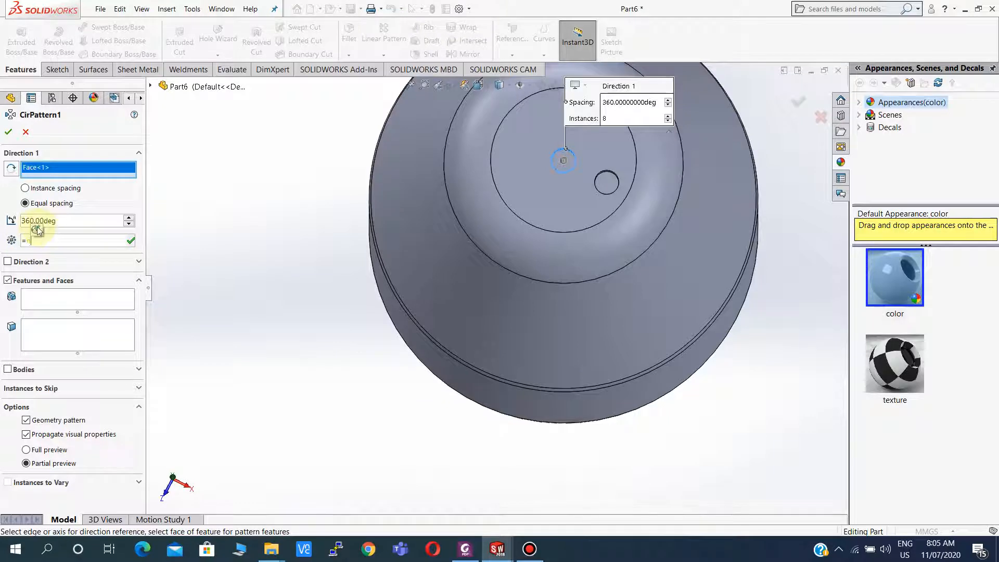
pyautogui.press('Return')
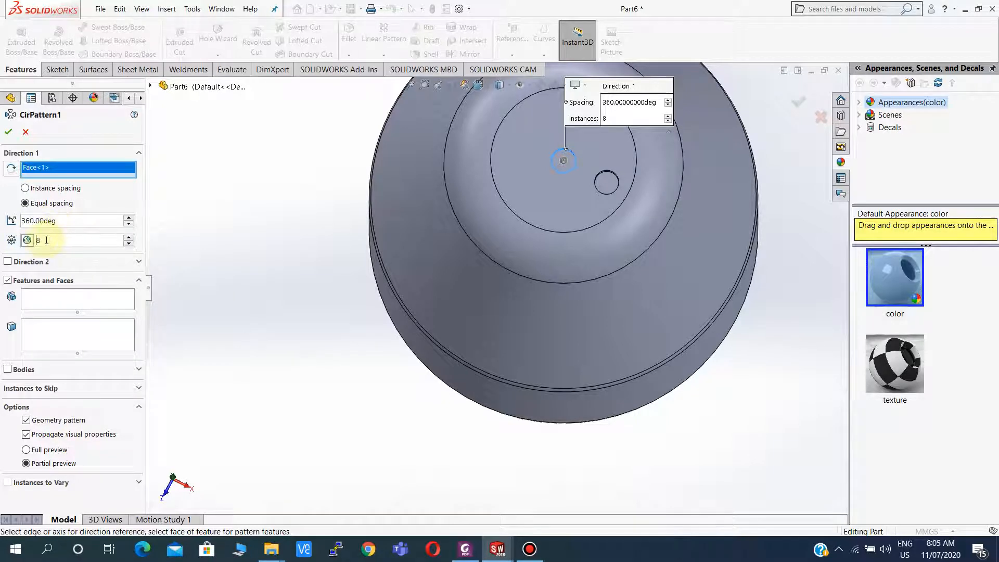
pyautogui.click(58, 297)
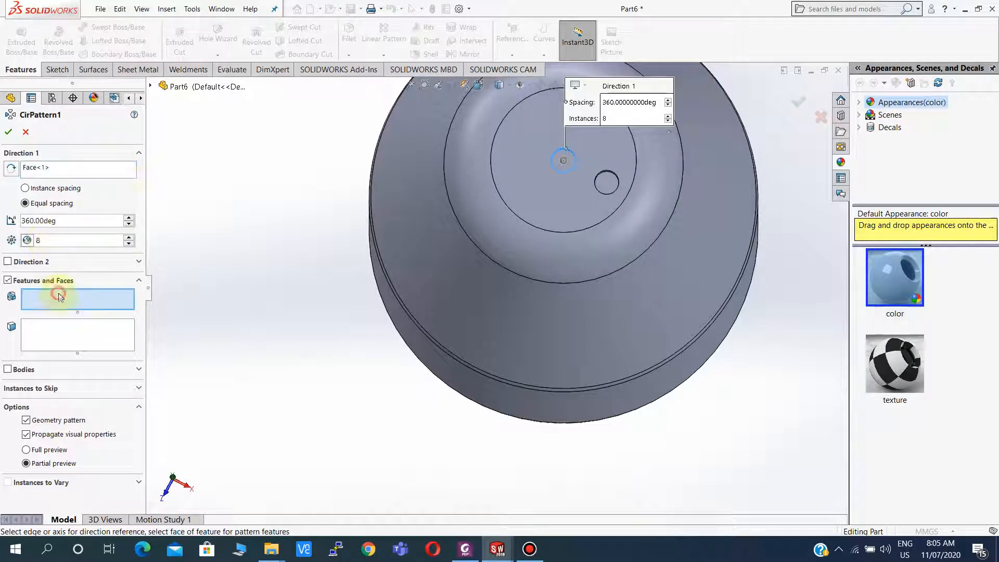
pyautogui.click(152, 86)
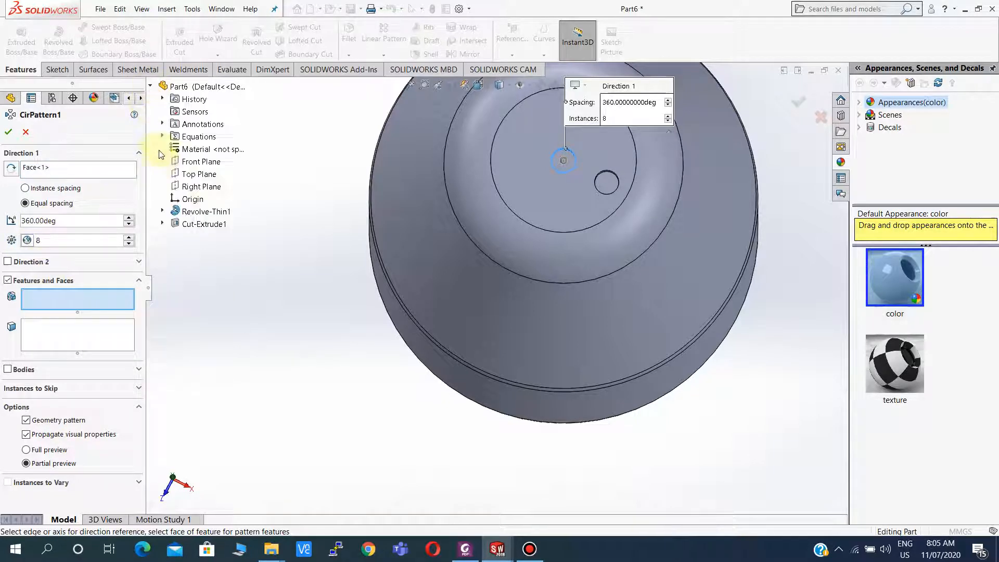
pyautogui.click(178, 224)
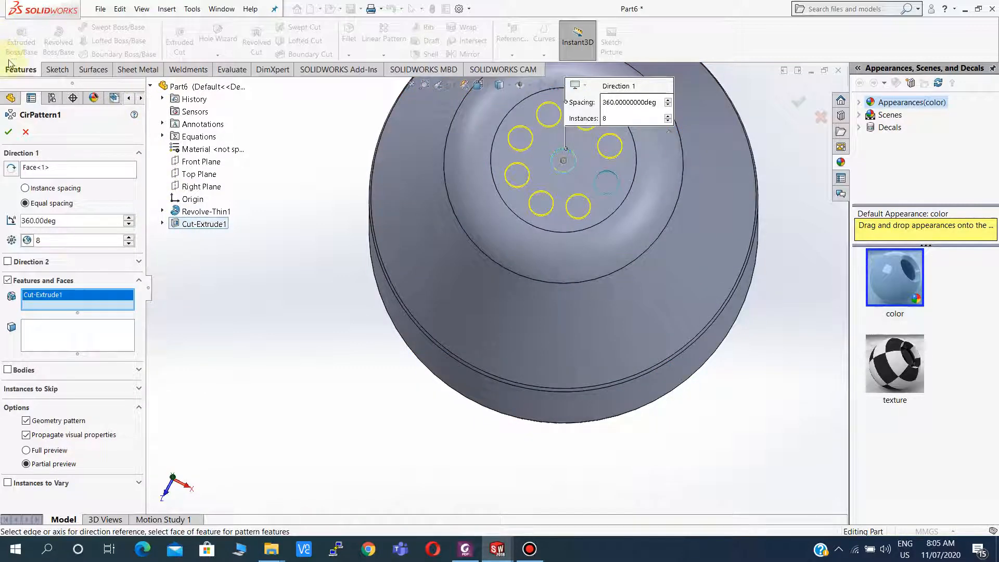
pyautogui.click(8, 132)
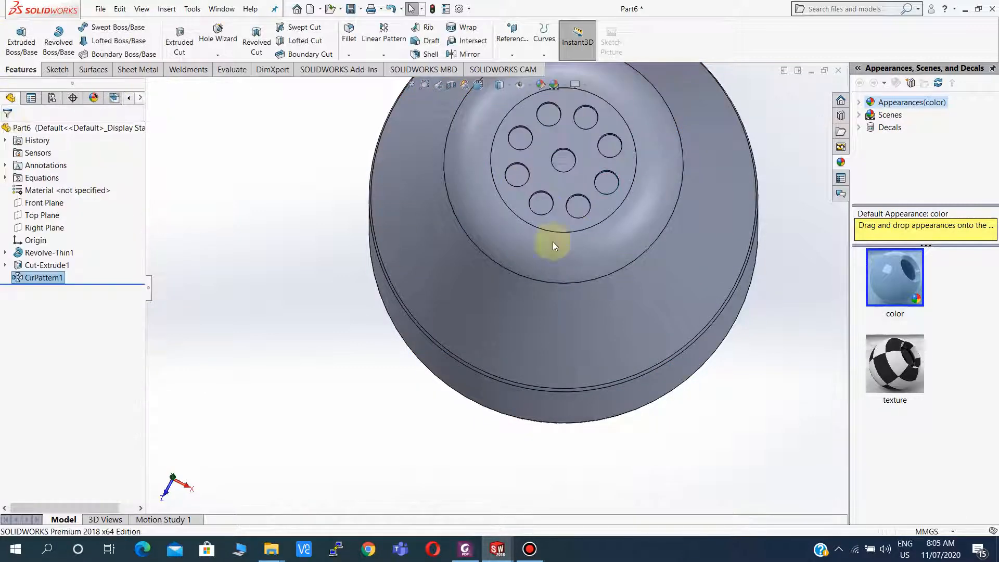
# Orbit and zoom around the shaker to inspect the patterned holes on the top.
pyautogui.scroll(5, 598, 217)
pyautogui.moveTo(573, 249); pyautogui.dragTo(536, 150, button='middle')
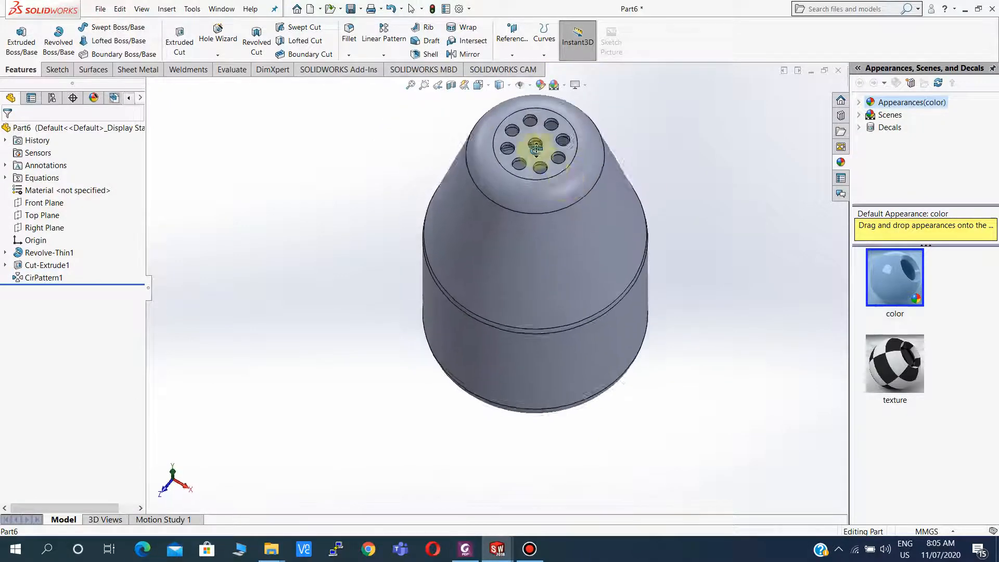
pyautogui.scroll(-3, 524, 240)
pyautogui.scroll(5, 506, 250)
pyautogui.moveTo(506, 250); pyautogui.dragTo(545, 325, button='middle')
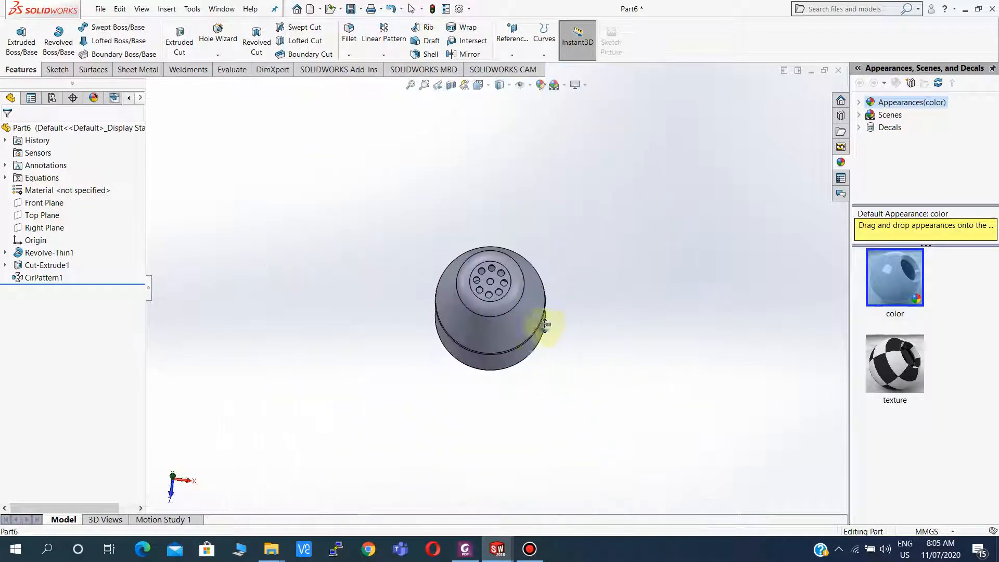
pyautogui.scroll(-3, 470, 292)
pyautogui.scroll(2, 464, 301)
pyautogui.moveTo(463, 301); pyautogui.dragTo(443, 332, button='middle')
pyautogui.scroll(-5, 494, 294)
pyautogui.scroll(5, 435, 350)
pyautogui.scroll(-5, 473, 299)
pyautogui.scroll(1, 475, 292)
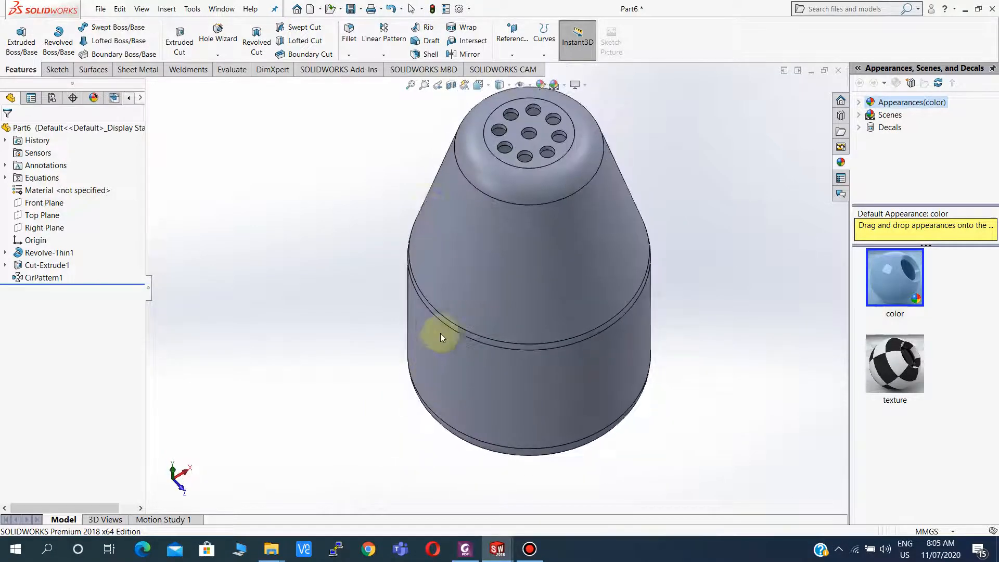
# Add a new part configuration named pepper.
pyautogui.click(54, 99)
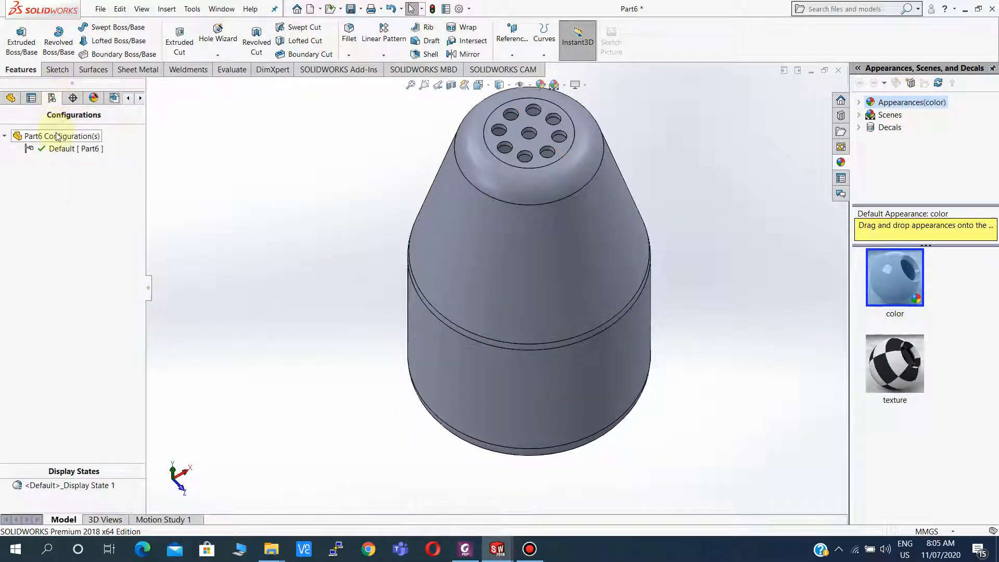
pyautogui.click(59, 136)
pyautogui.rightClick(58, 136)
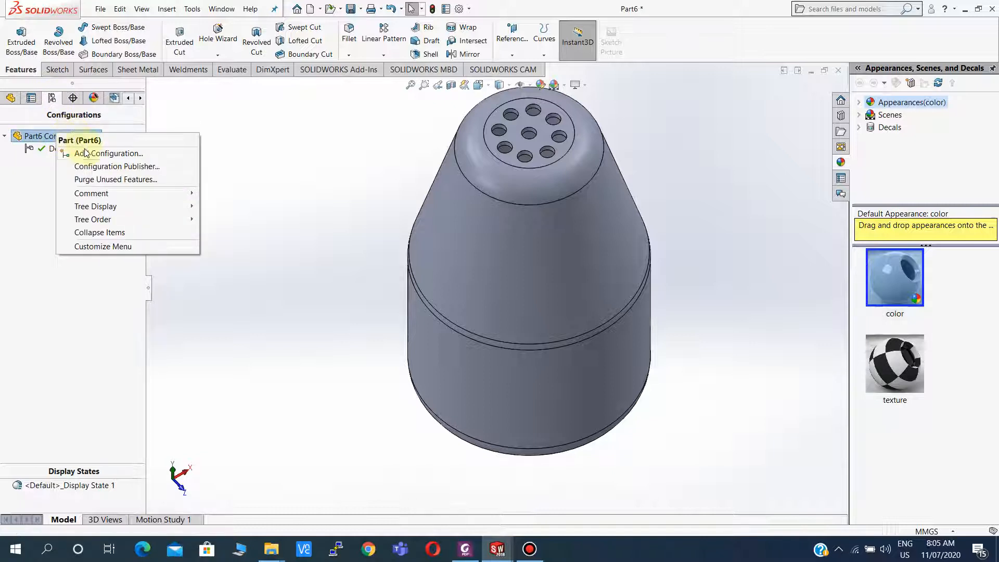
pyautogui.click(89, 151)
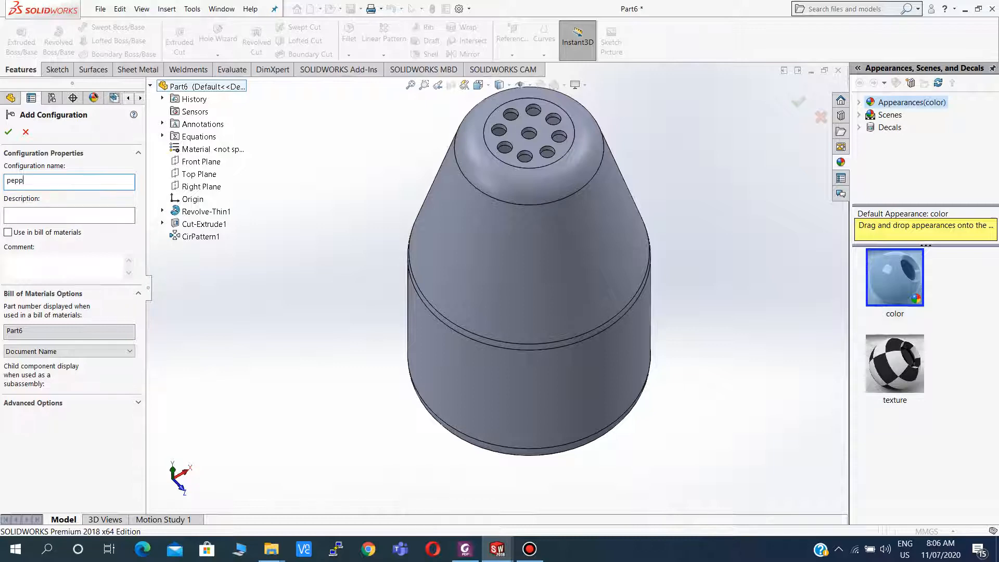
pyautogui.press('Return')
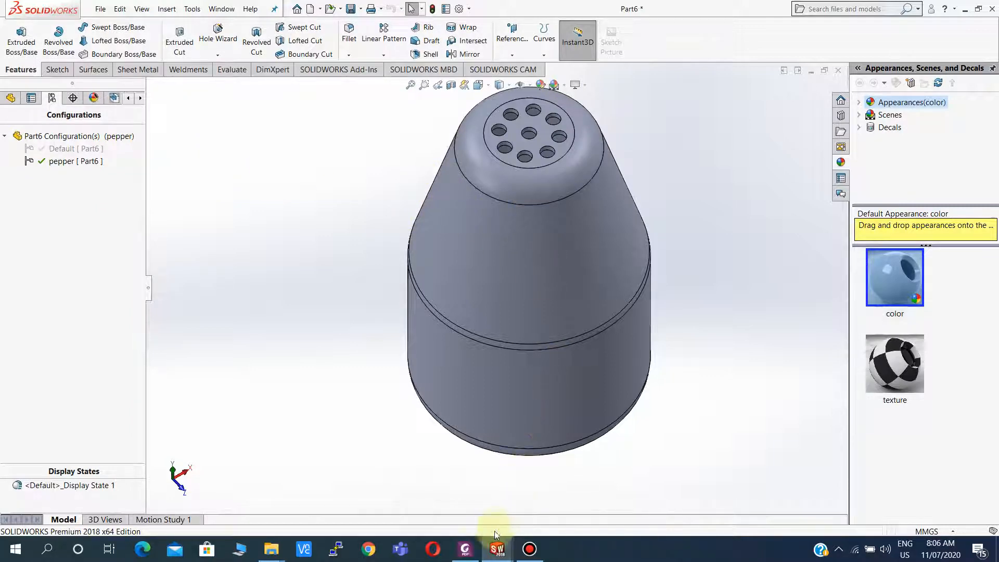
# Open the equations and set global variable l to 20 for the pepper configuration only, checking the drawing's pepper values.
pyautogui.click(464, 551)
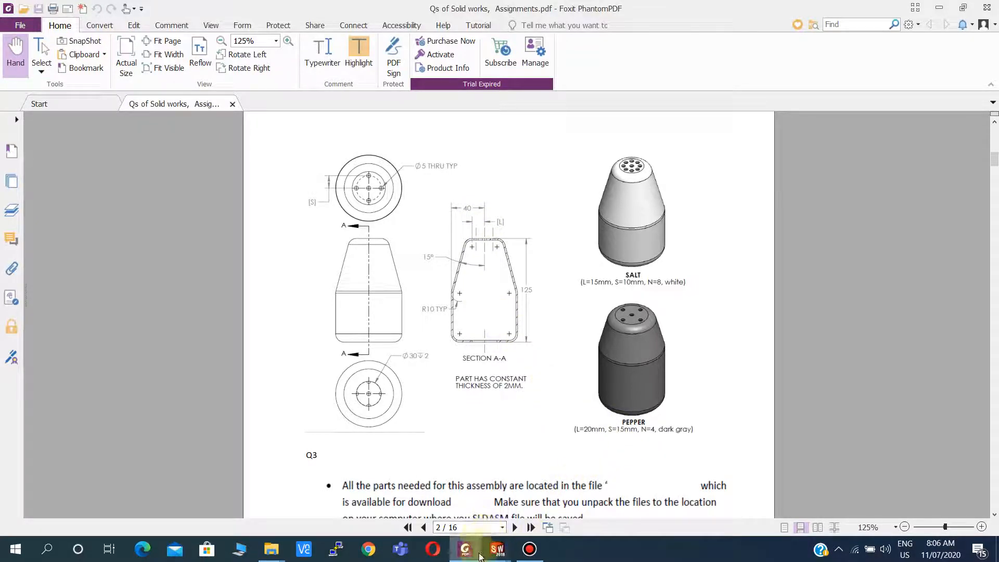
pyautogui.click(497, 549)
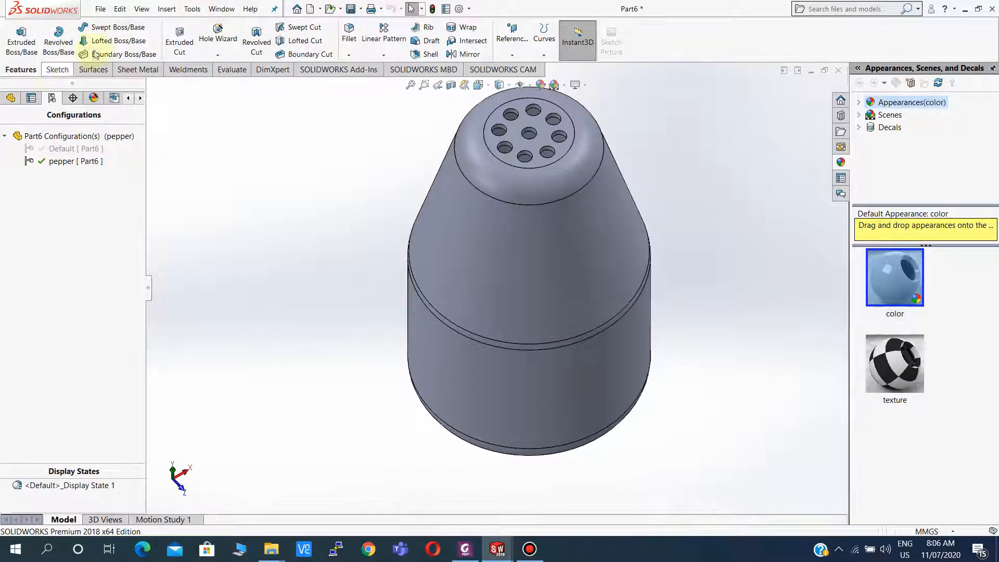
pyautogui.click(188, 10)
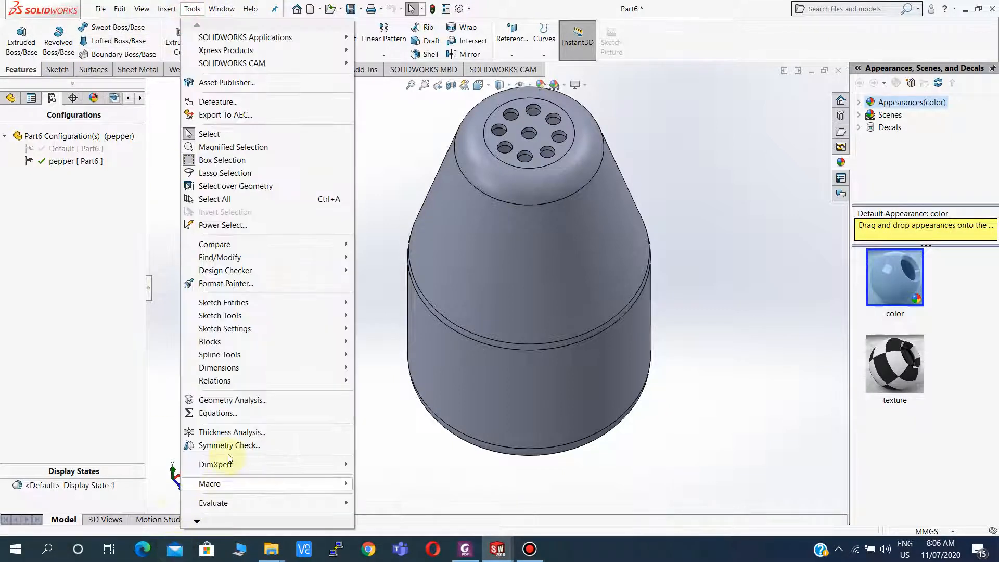
pyautogui.click(210, 413)
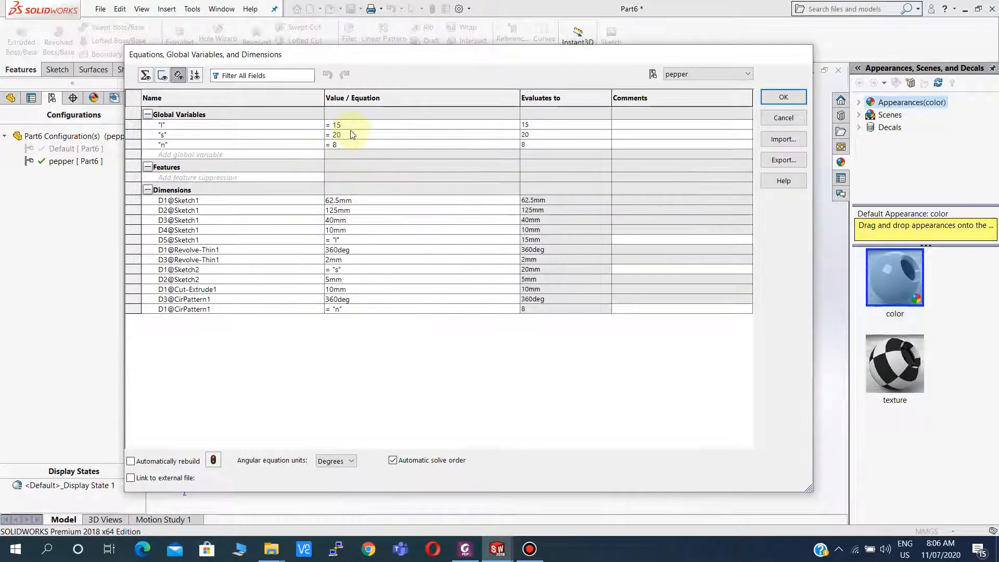
pyautogui.moveTo(466, 554)
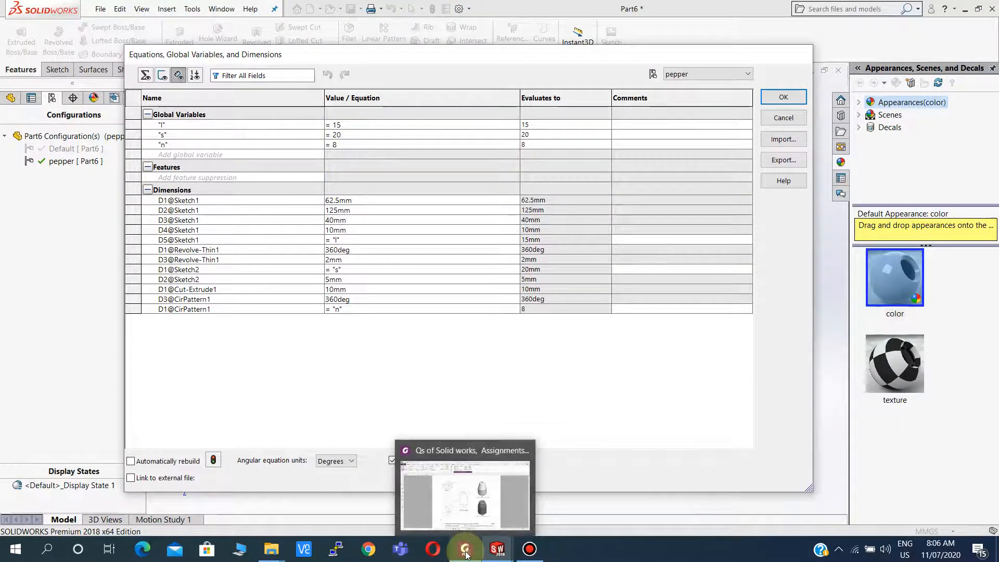
pyautogui.click(465, 554)
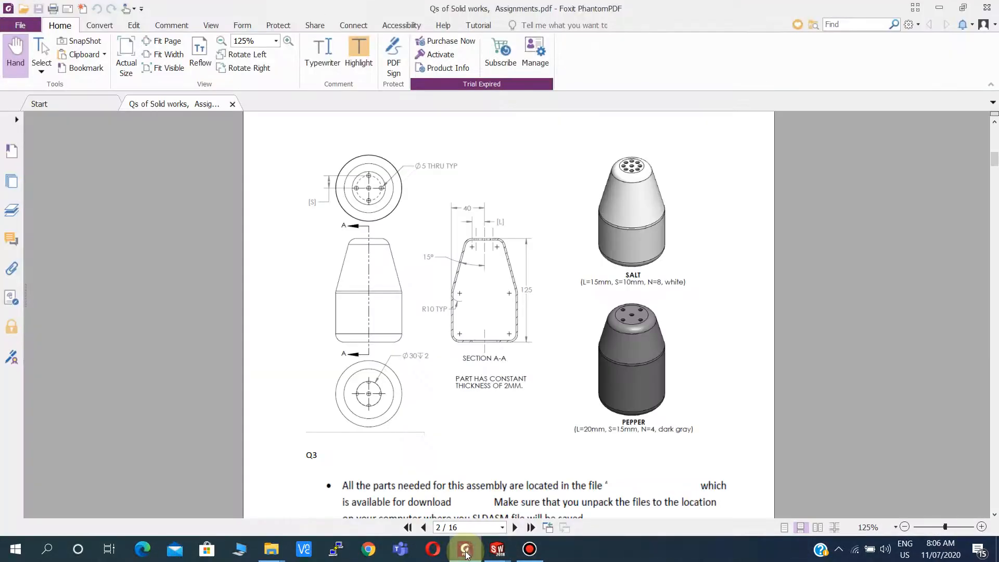
pyautogui.click(466, 554)
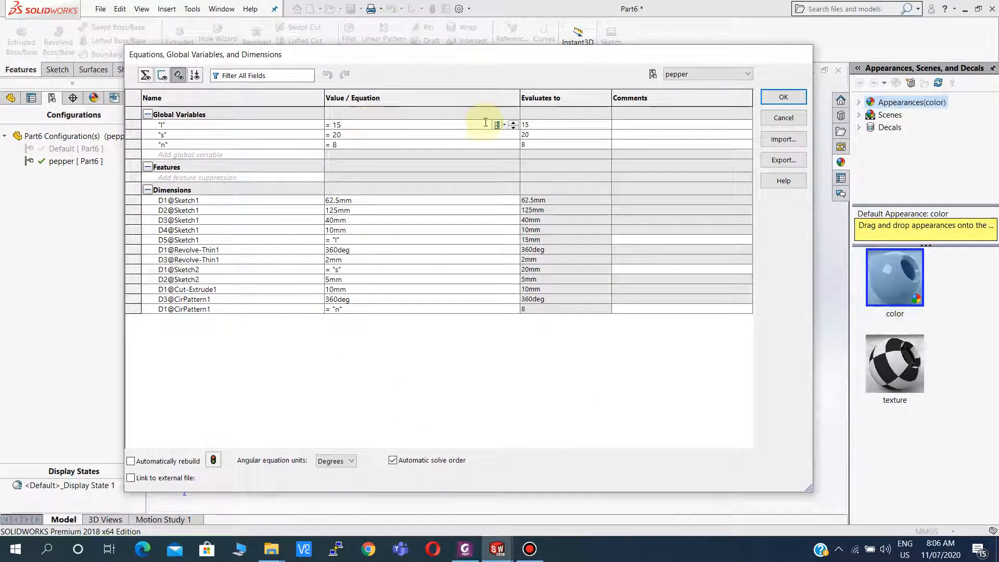
pyautogui.press('BackSpace')
pyautogui.press('BackSpace')
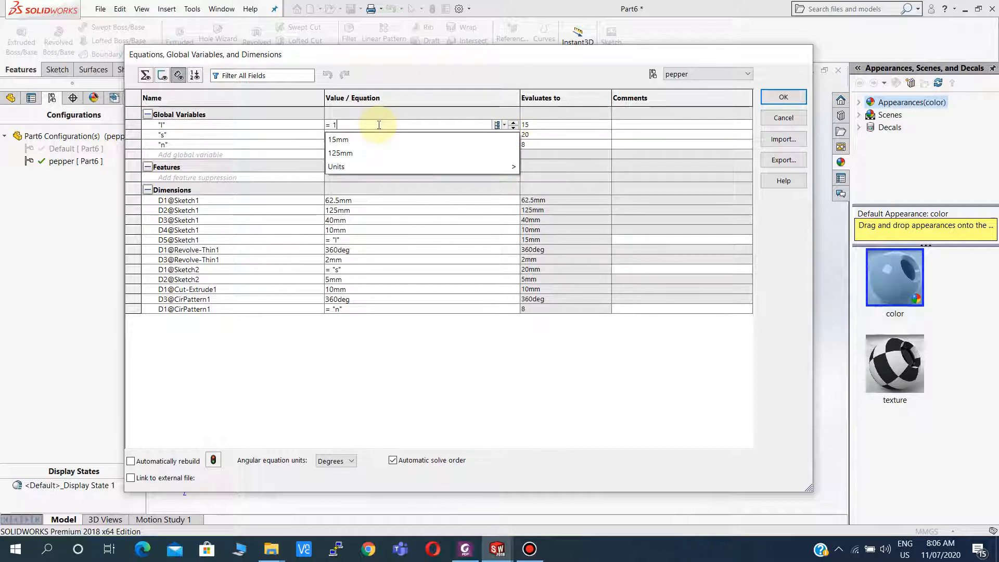
pyautogui.write('20')
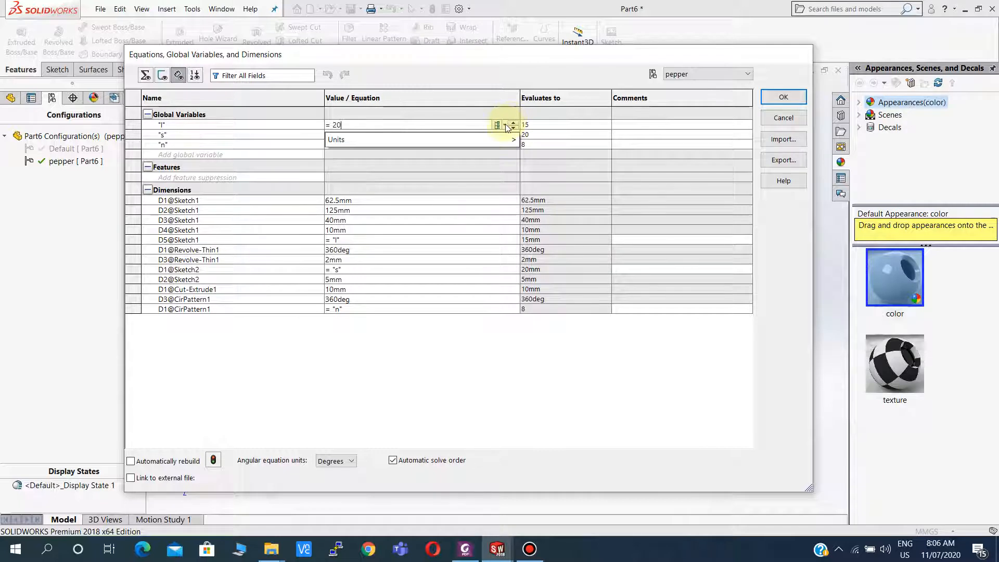
pyautogui.click(506, 126)
pyautogui.click(503, 140)
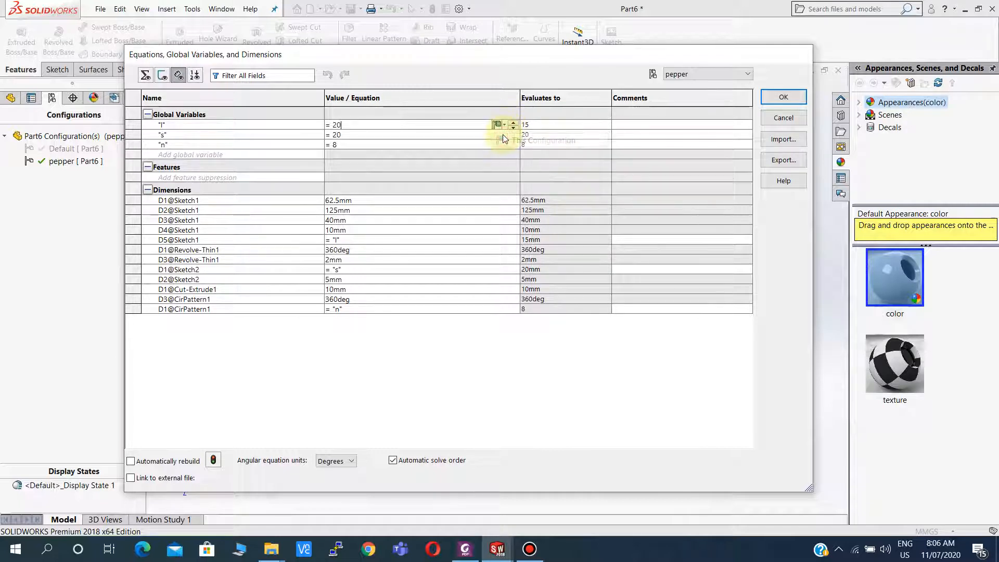
# Set global variable s to 30 for the pepper configuration only.
pyautogui.click(364, 135)
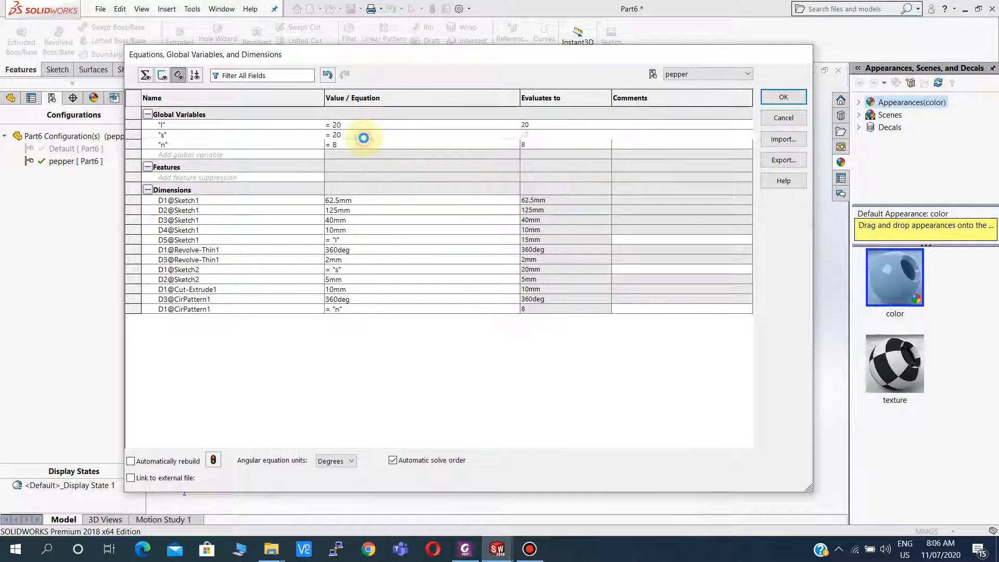
pyautogui.click(465, 549)
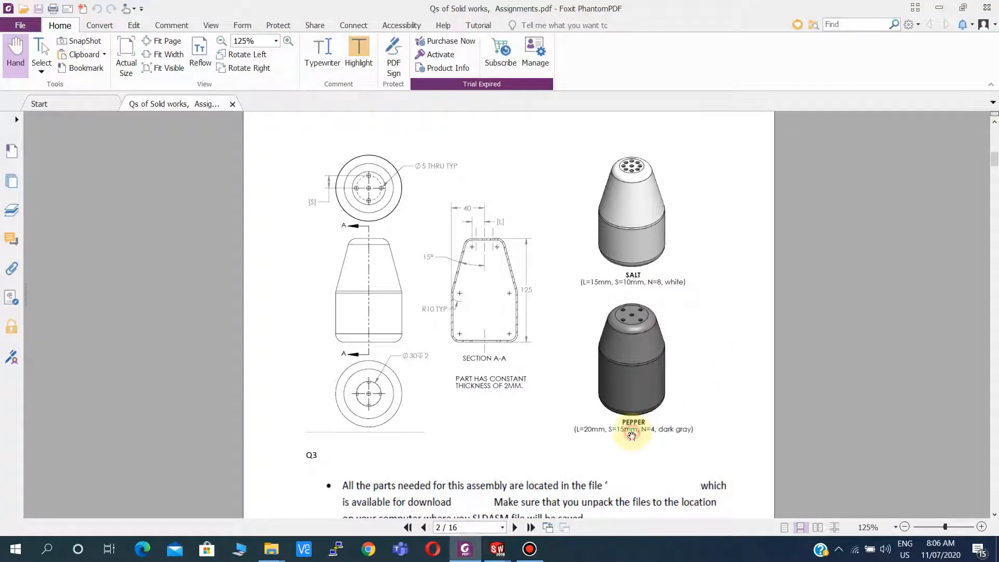
pyautogui.click(465, 549)
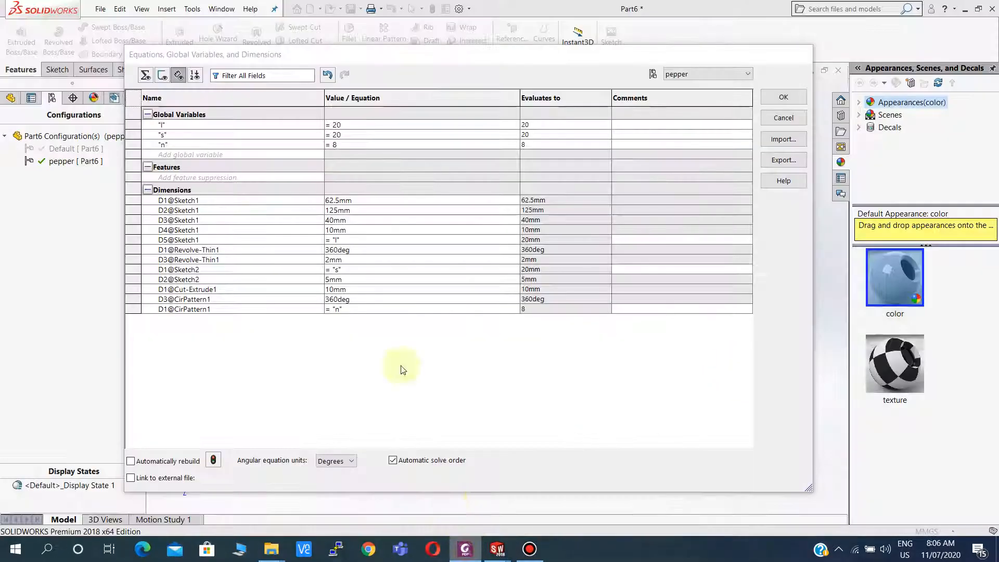
pyautogui.click(344, 134)
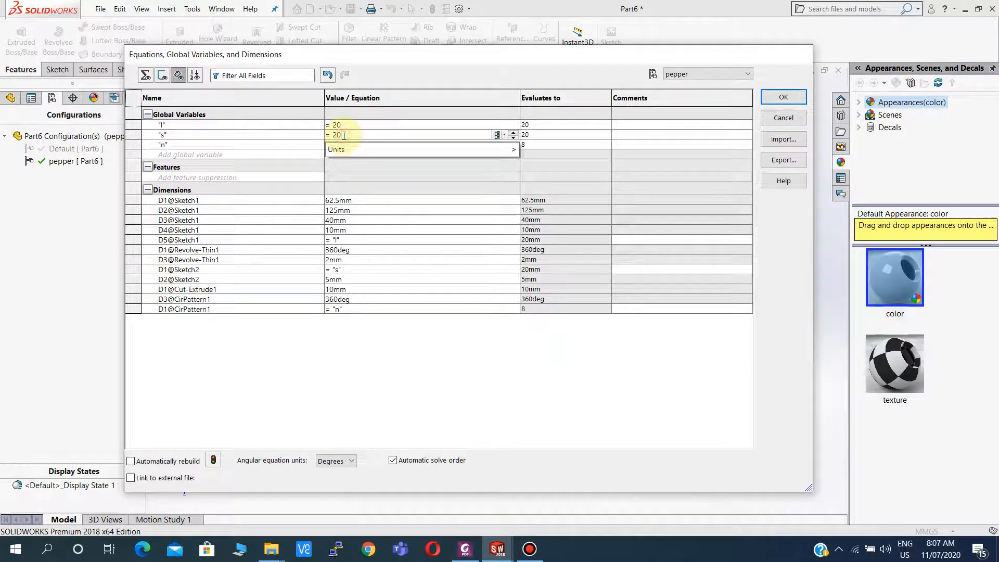
pyautogui.press('BackSpace')
pyautogui.press('BackSpace')
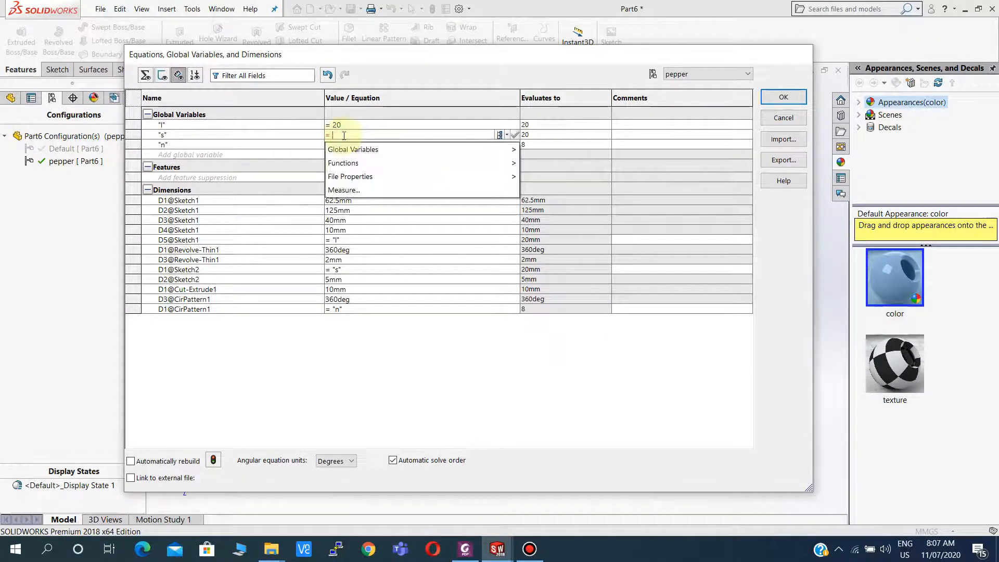
pyautogui.write('30')
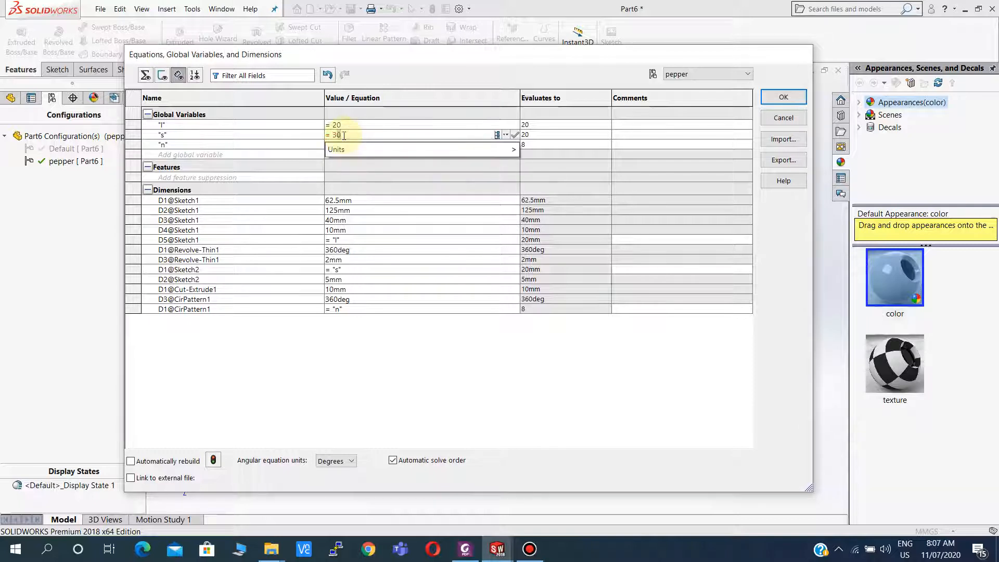
pyautogui.click(512, 135)
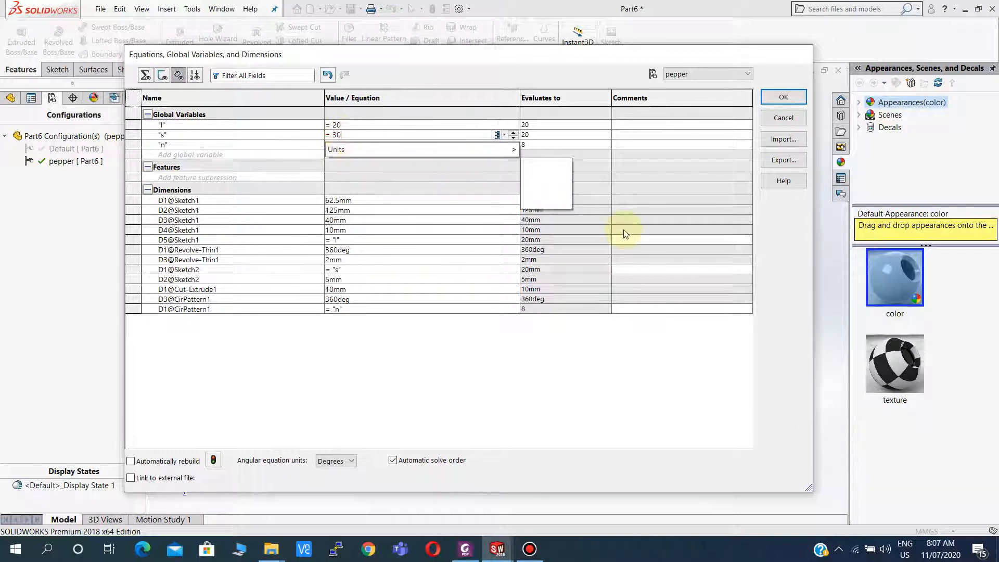
pyautogui.click(497, 135)
pyautogui.click(512, 149)
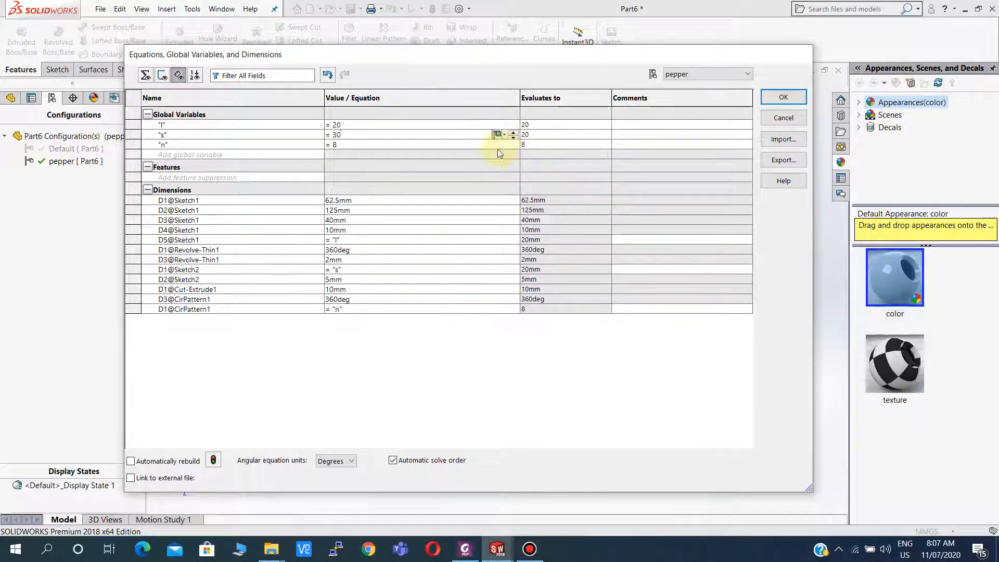
# Set global variable n to 4 for the pepper configuration only and confirm the equations.
pyautogui.click(465, 549)
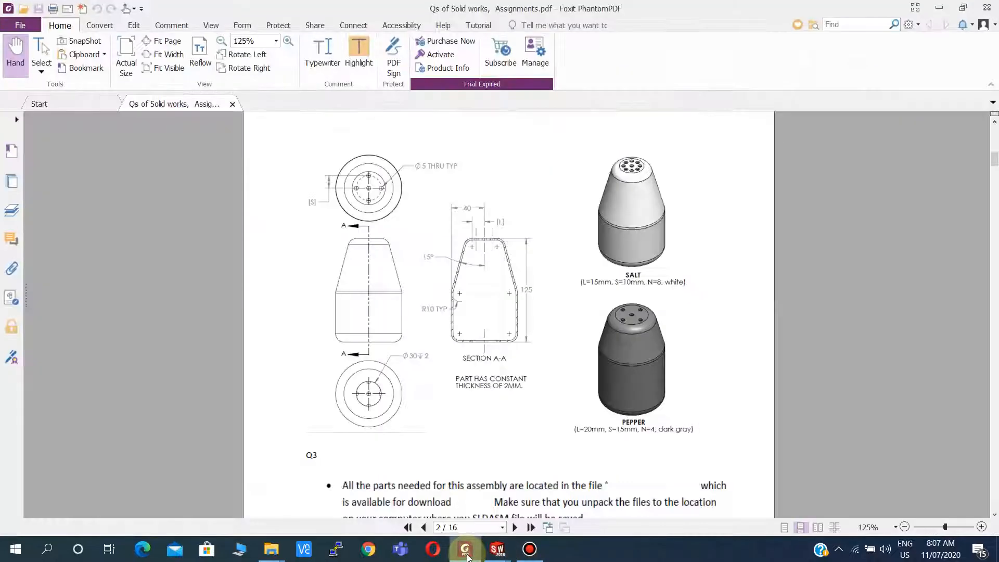
pyautogui.click(465, 548)
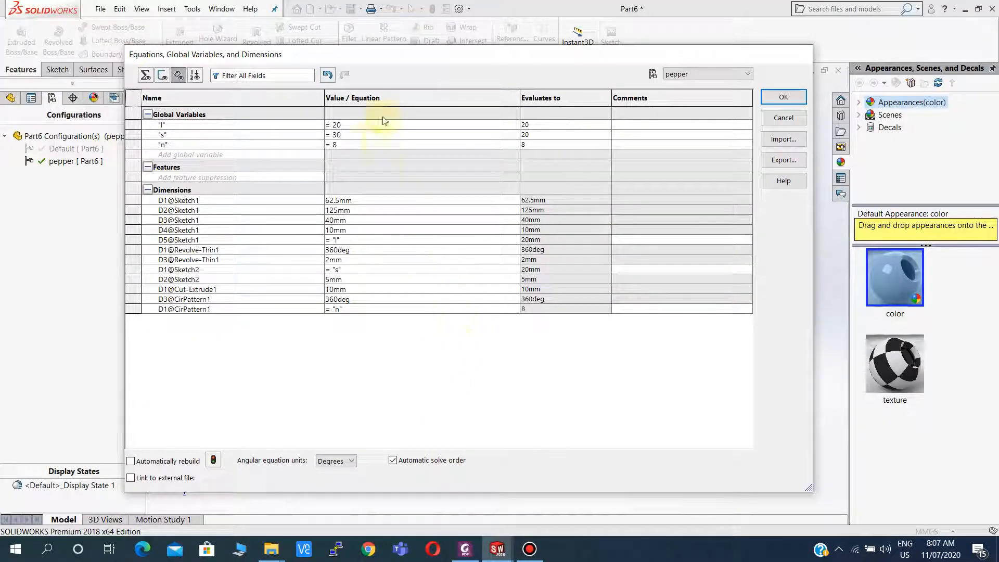
pyautogui.press('Return')
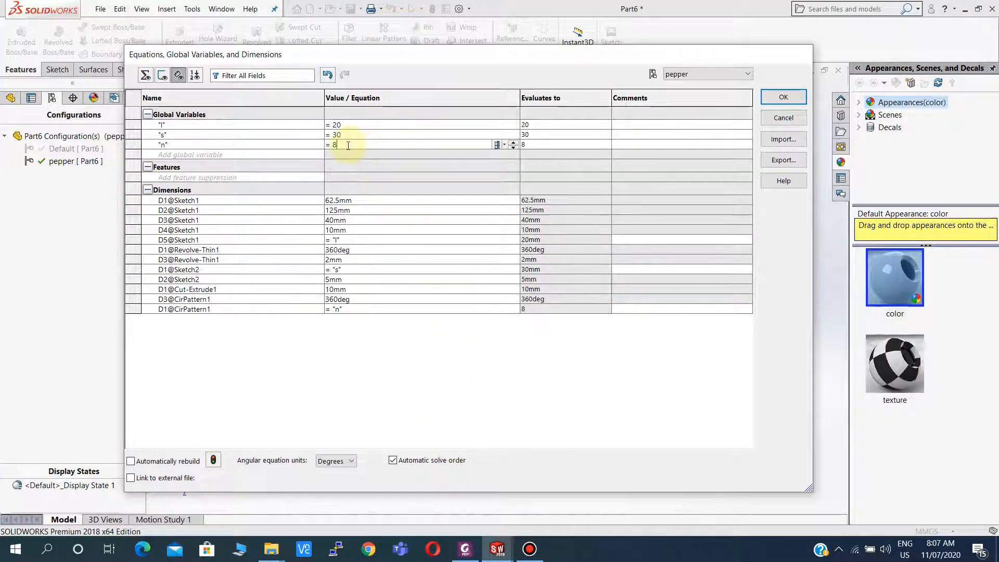
pyautogui.press('BackSpace')
pyautogui.write('4')
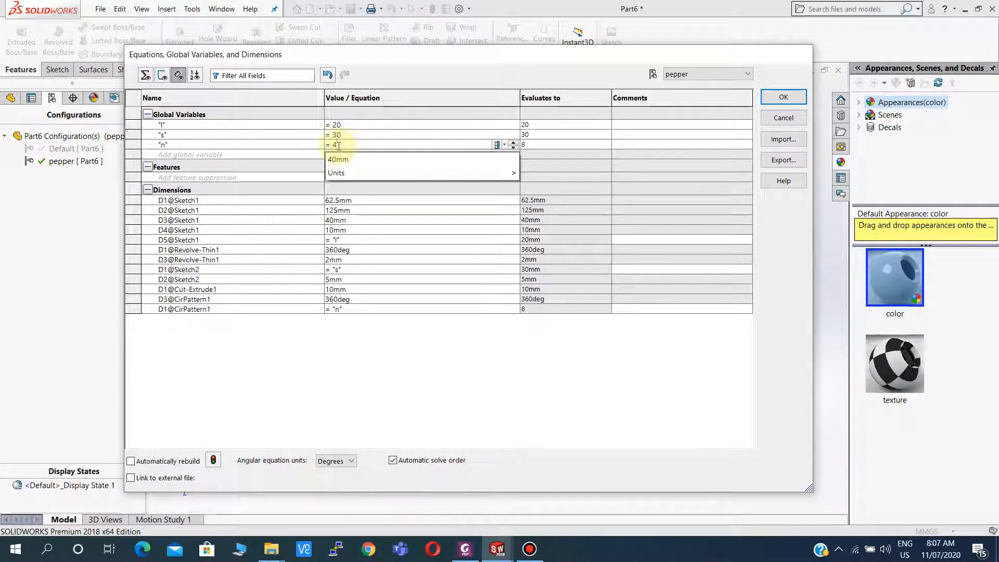
pyautogui.click(401, 67)
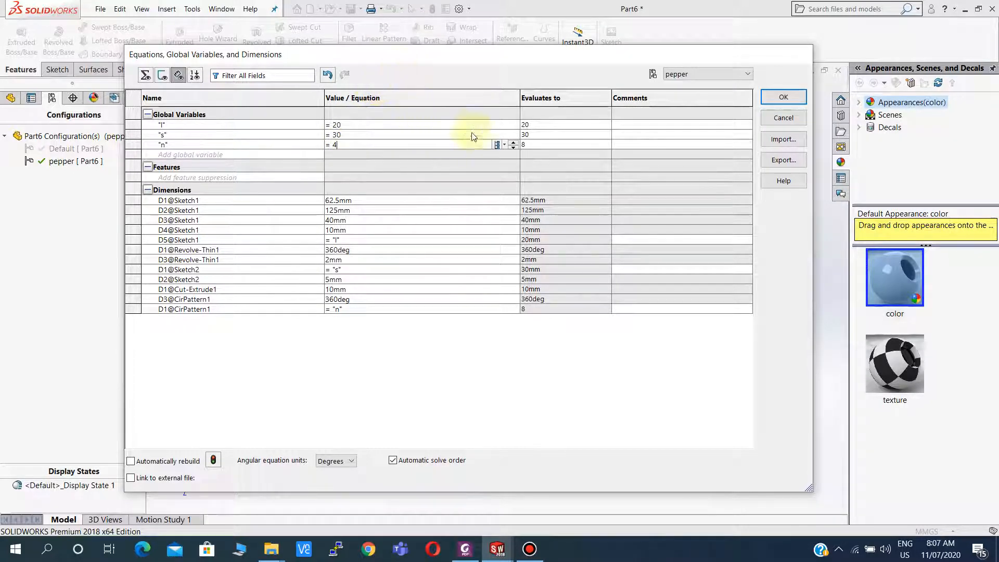
pyautogui.click(504, 144)
pyautogui.click(515, 158)
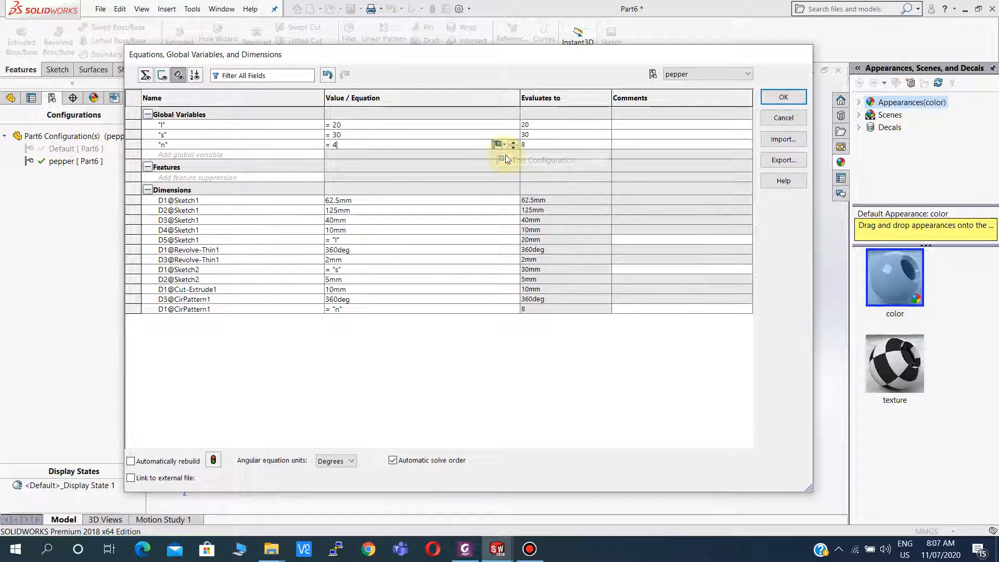
pyautogui.click(784, 89)
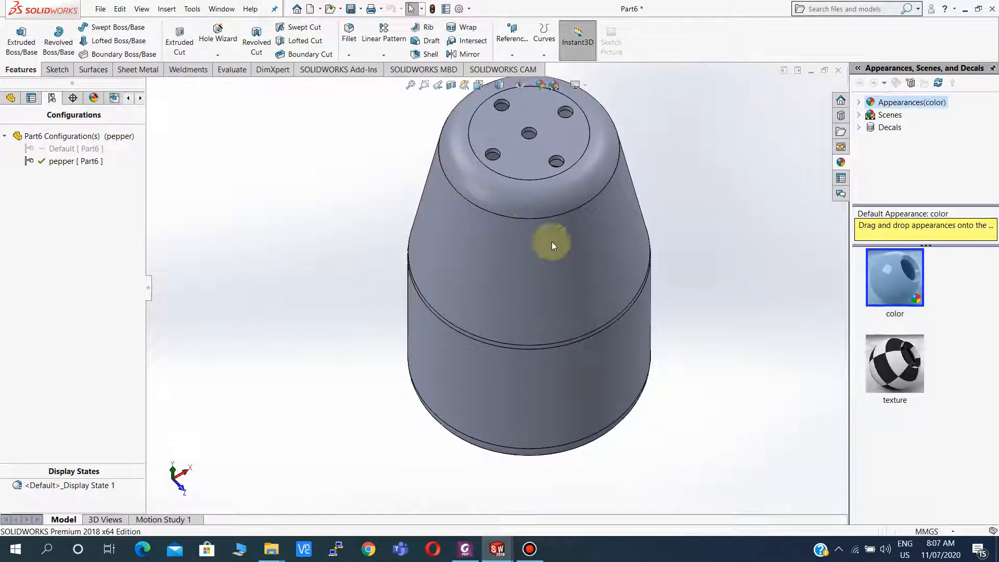
# Activate the Default configuration to compare the shaker against the pepper version.
pyautogui.scroll(3, 552, 242)
pyautogui.moveTo(529, 202); pyautogui.dragTo(536, 222, button='middle')
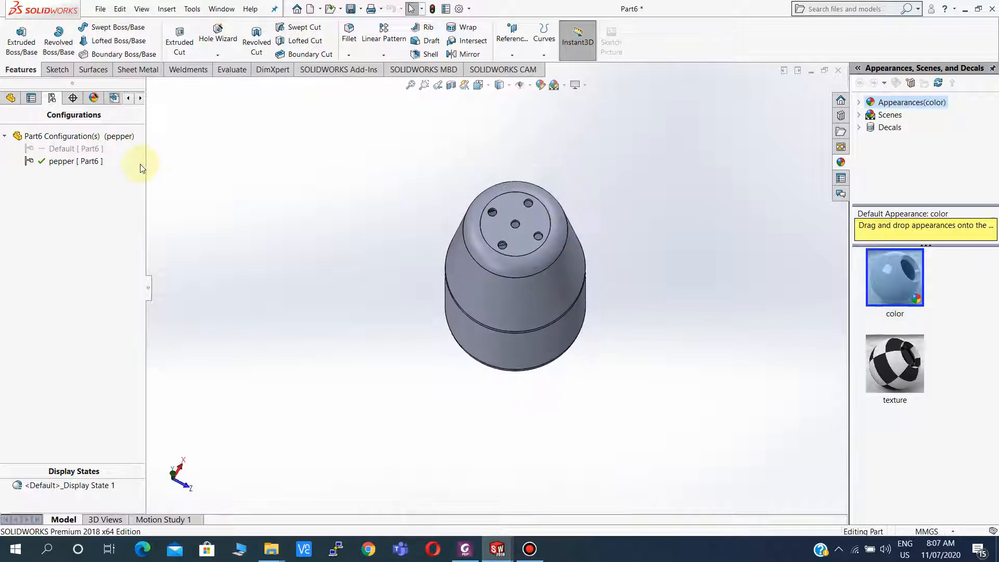
pyautogui.click(90, 152)
pyautogui.doubleClick(89, 151)
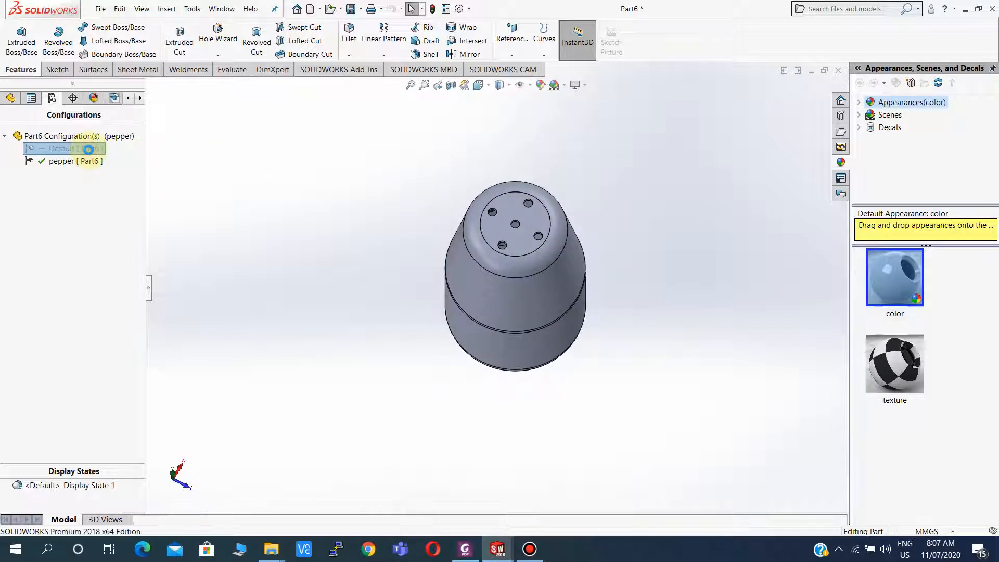
pyautogui.moveTo(605, 329); pyautogui.dragTo(535, 292, button='middle')
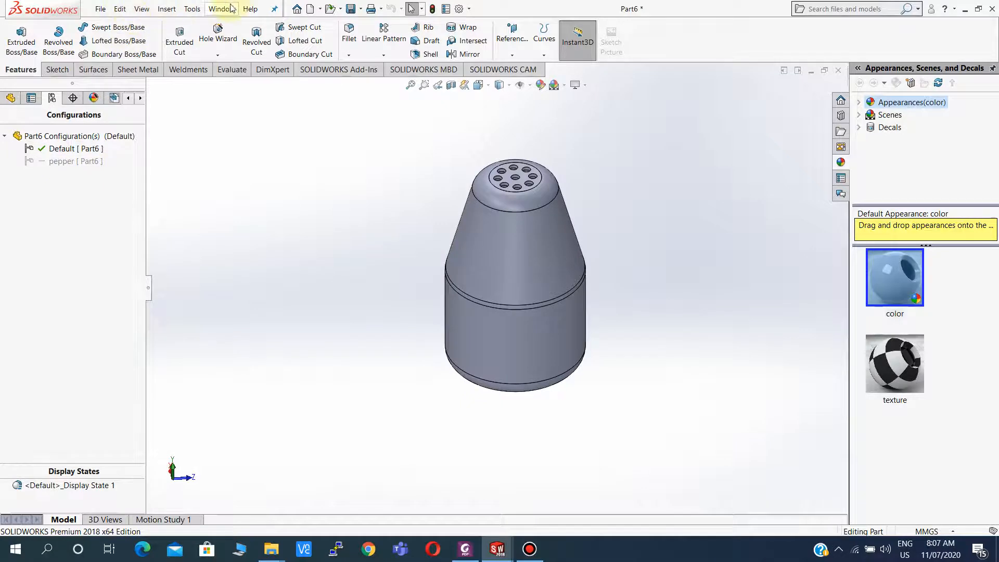
# Open the equations, switch the dialog from Default to the pepper configuration, and confirm.
pyautogui.click(191, 11)
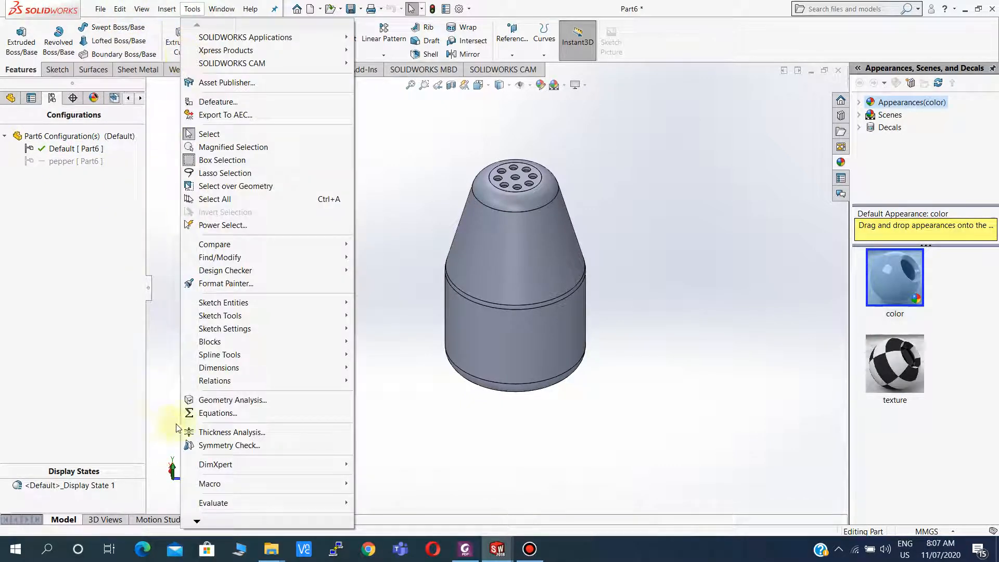
pyautogui.moveTo(210, 384)
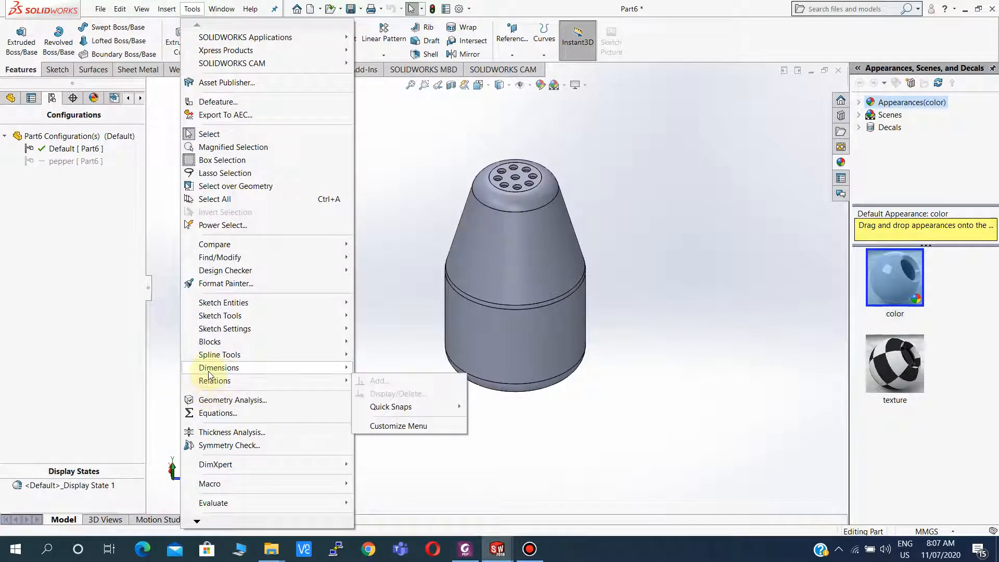
pyautogui.click(203, 413)
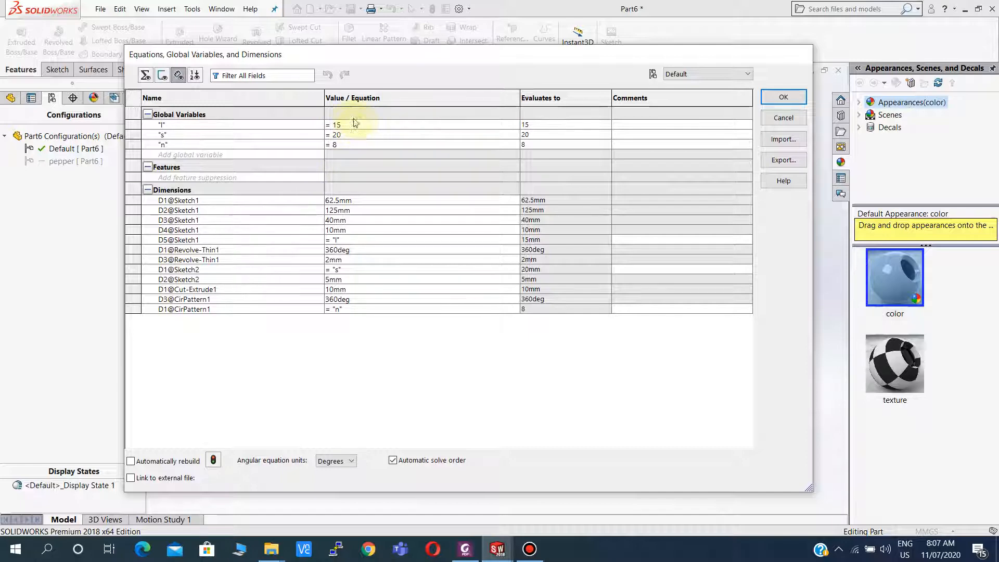
pyautogui.click(465, 552)
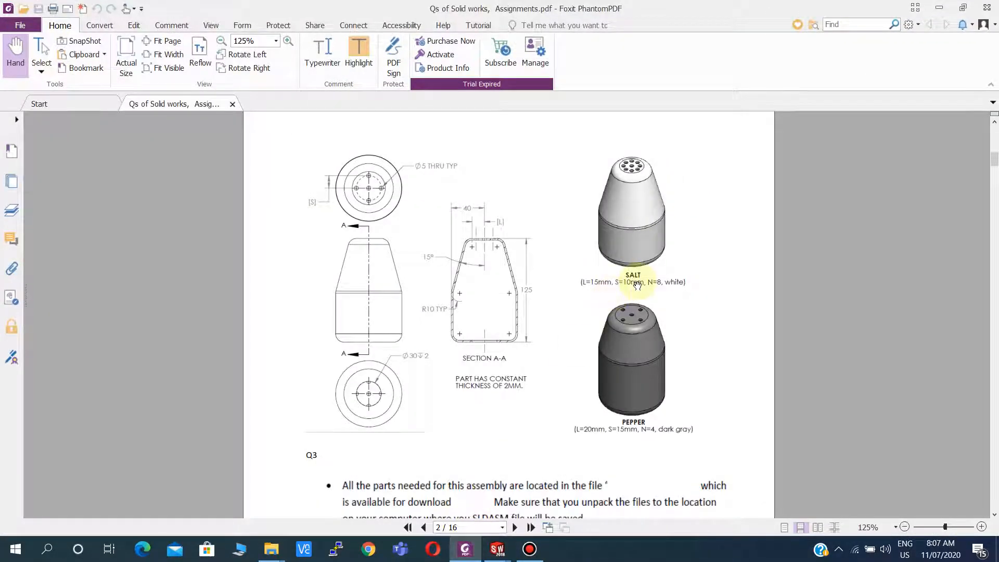
pyautogui.click(475, 554)
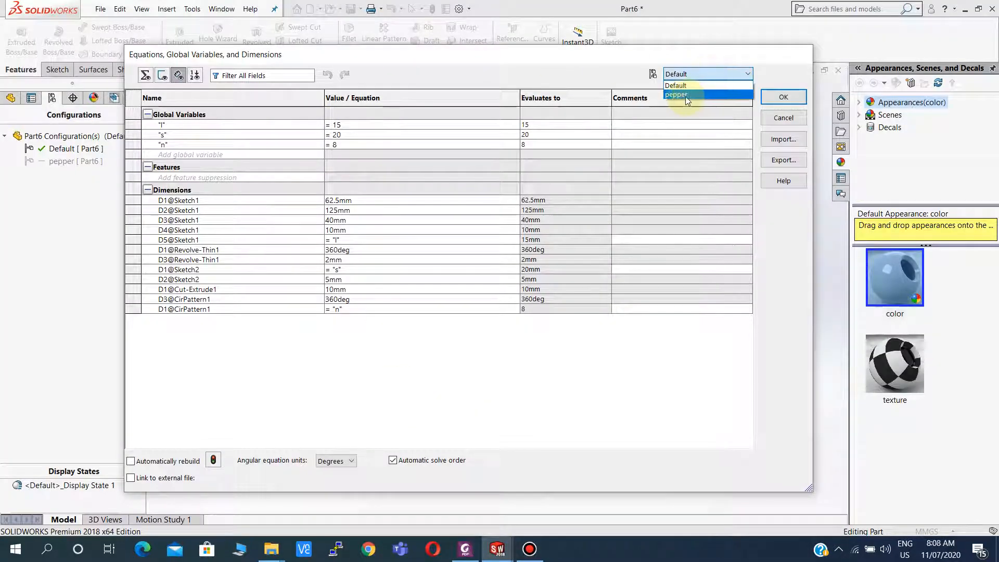
pyautogui.click(679, 93)
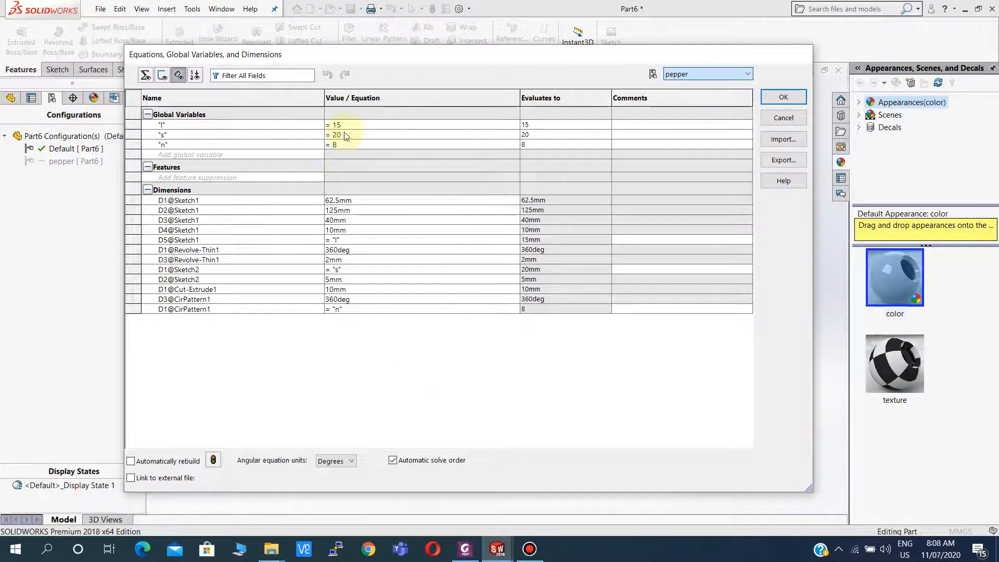
pyautogui.click(794, 100)
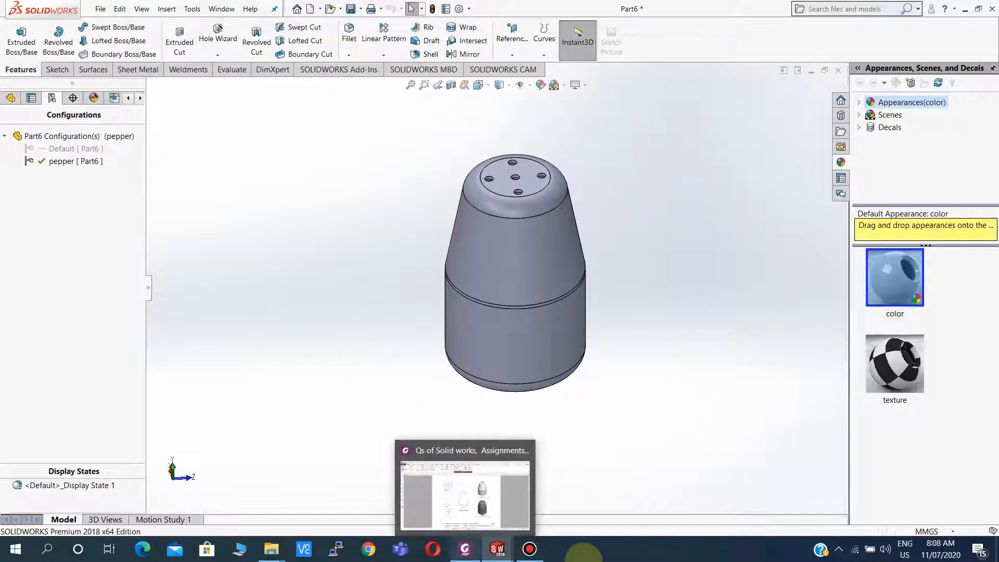
pyautogui.click(530, 549)
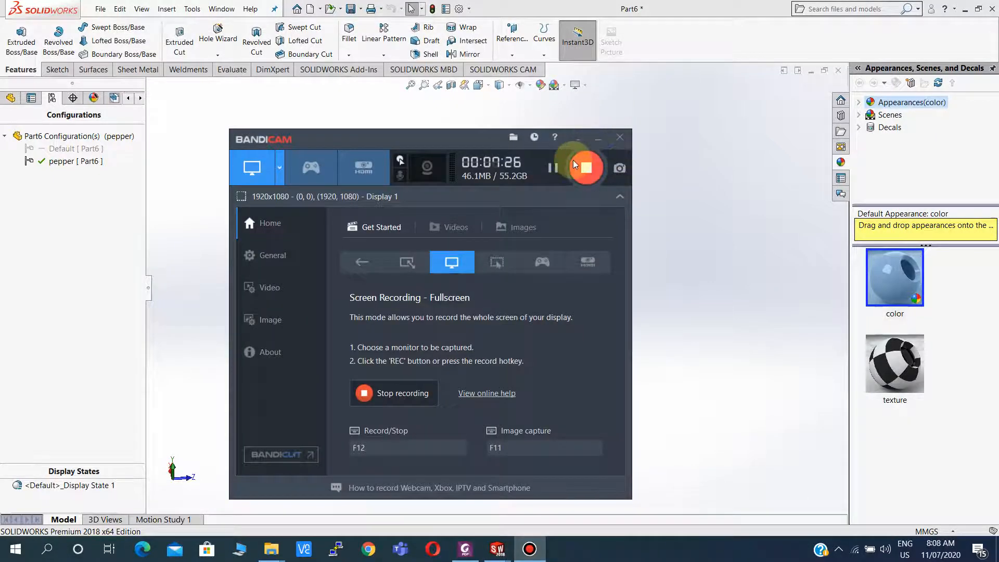